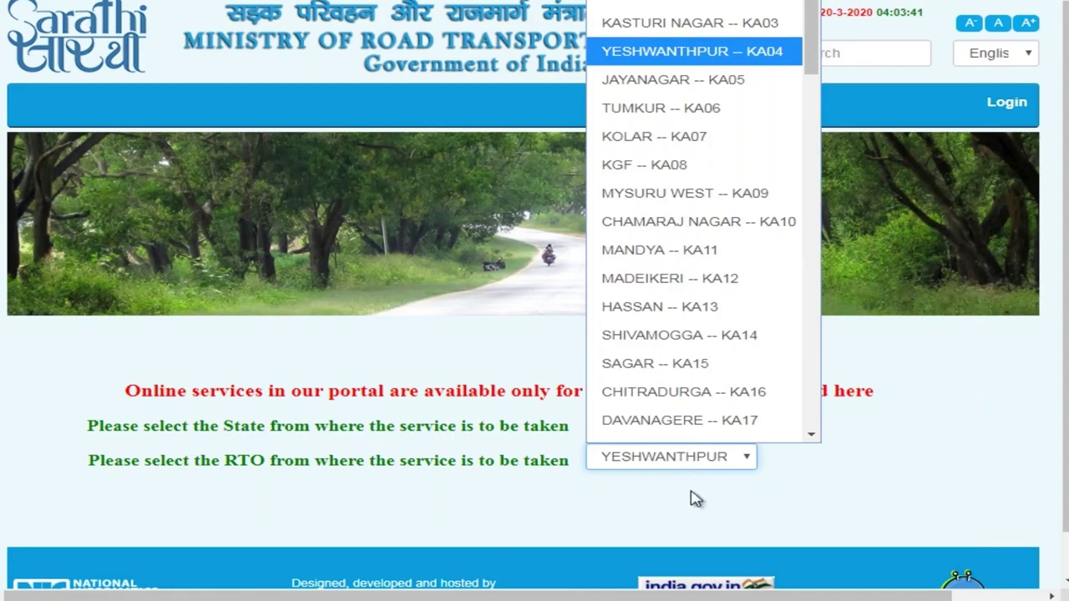
- Confirm YESHWANTHPUR -- KA04 as the RTO and open the driving licence page for uploading documents/scanned images
{"action": "left_click", "coordinate": [693, 496]}
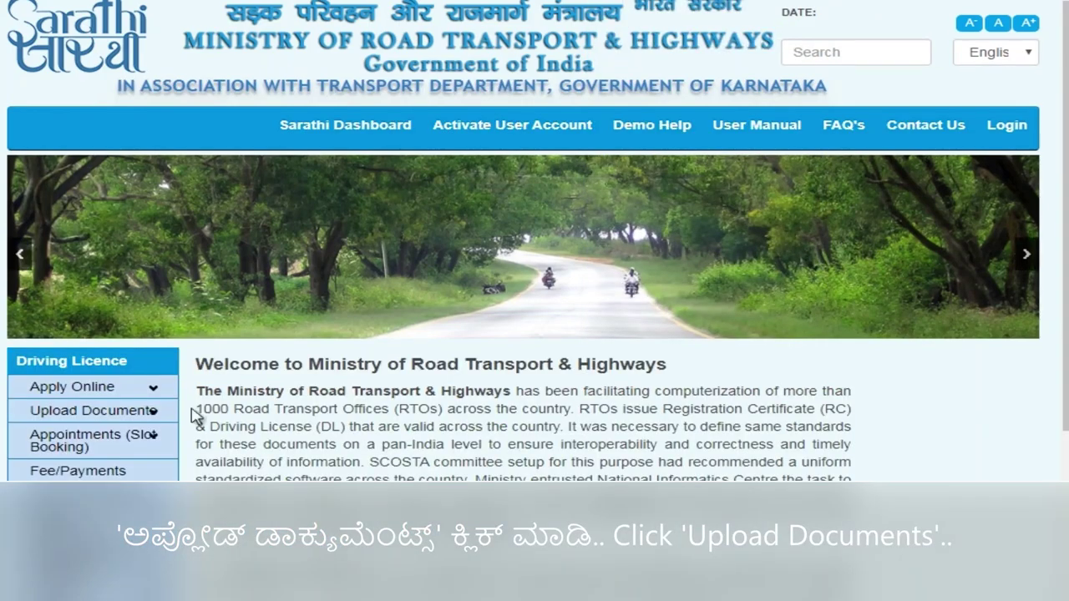
{"action": "left_click", "coordinate": [85, 420]}
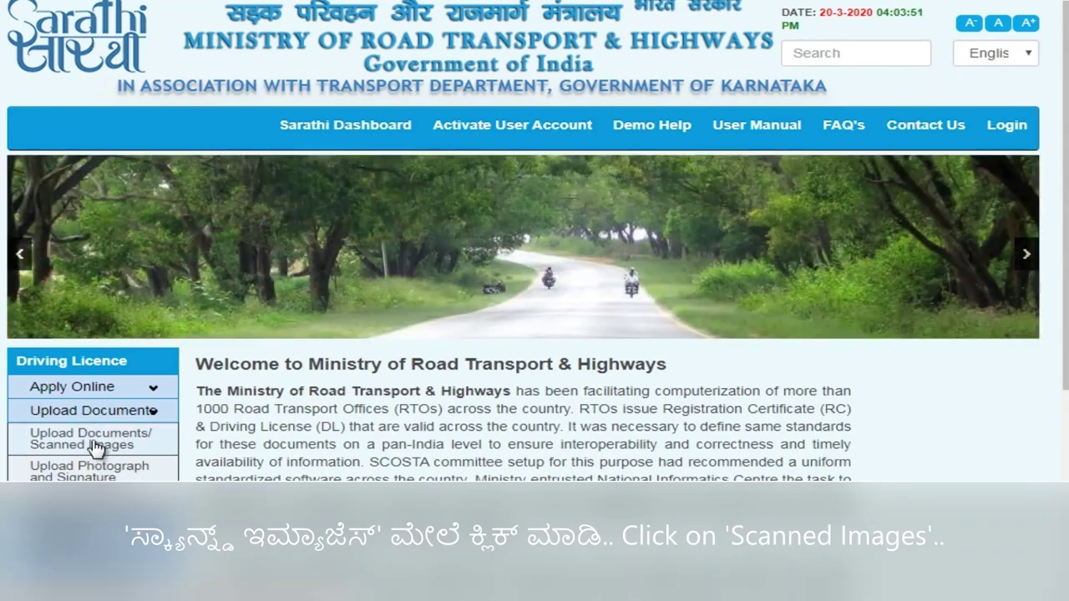
{"action": "left_click", "coordinate": [93, 443]}
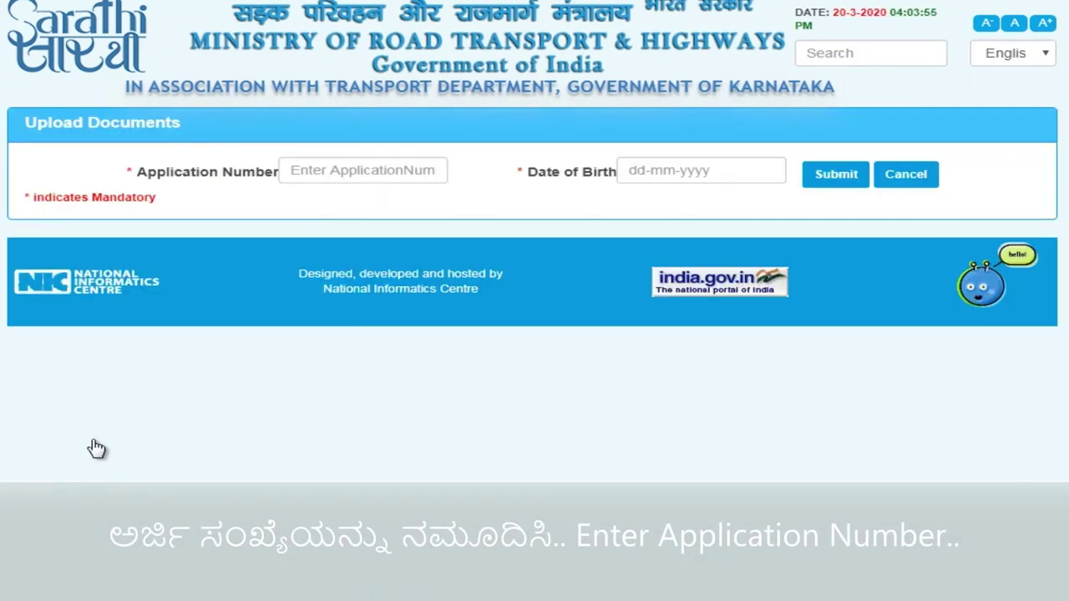
- Submit the application number and the applicant's date of birth, and accept the applicant info
{"action": "left_click", "coordinate": [316, 174]}
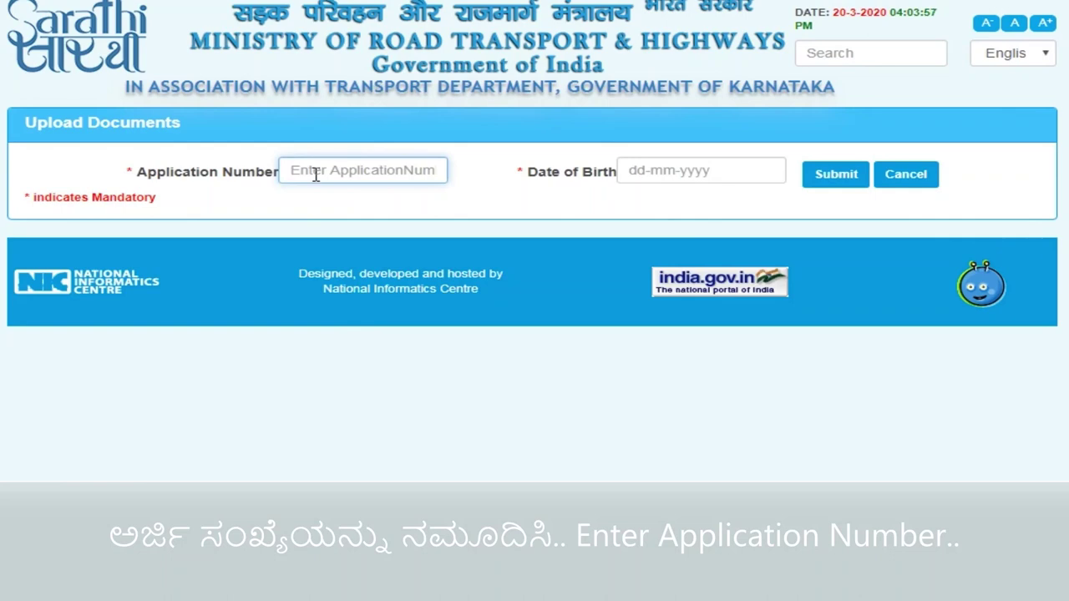
{"action": "type", "text": "1"}
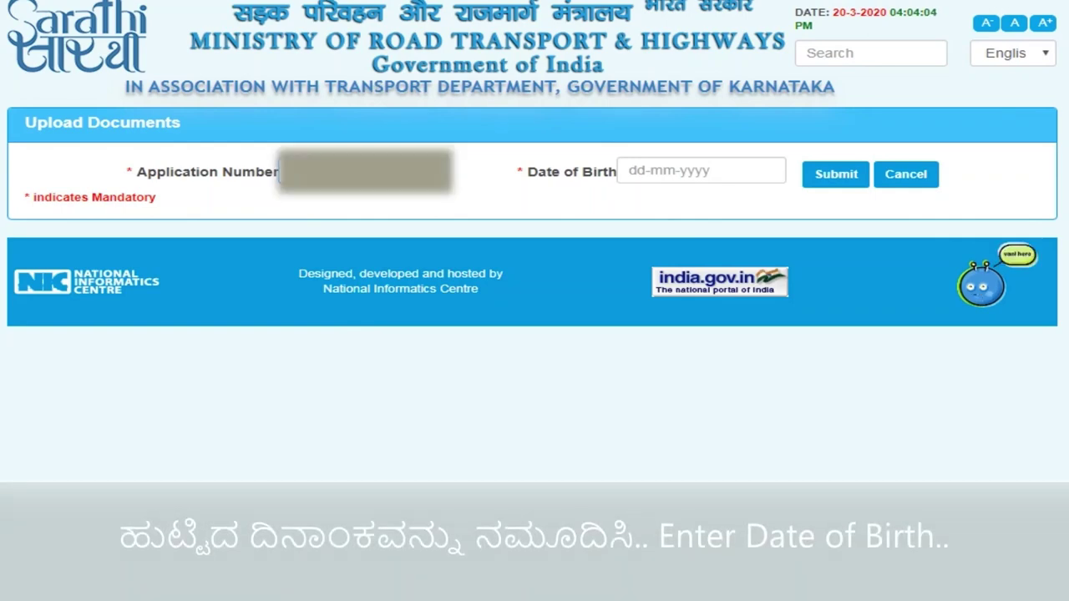
{"action": "left_click", "coordinate": [670, 172]}
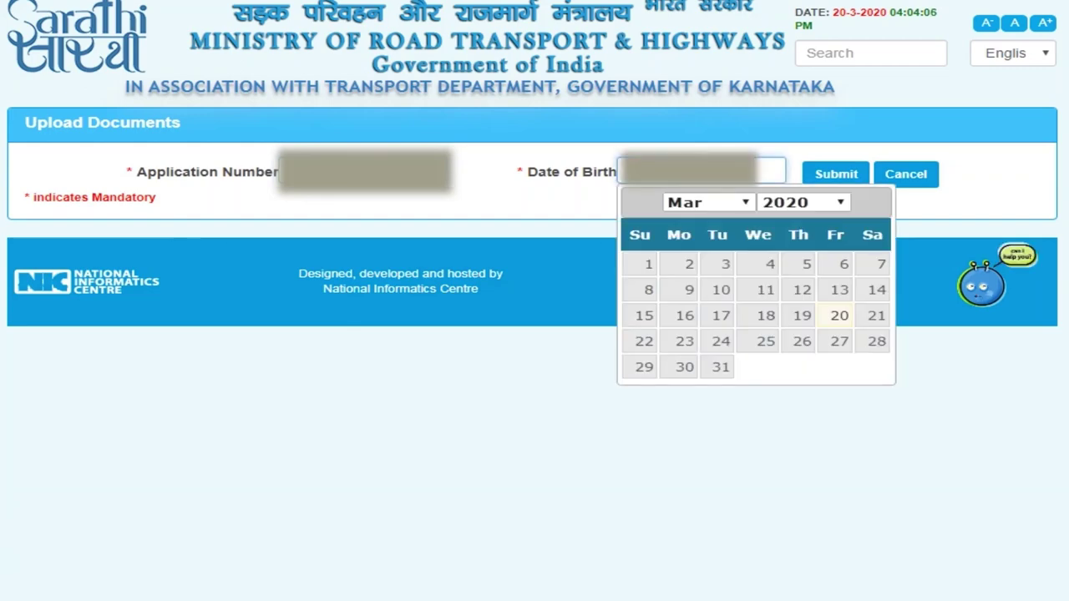
{"action": "left_click", "coordinate": [836, 173]}
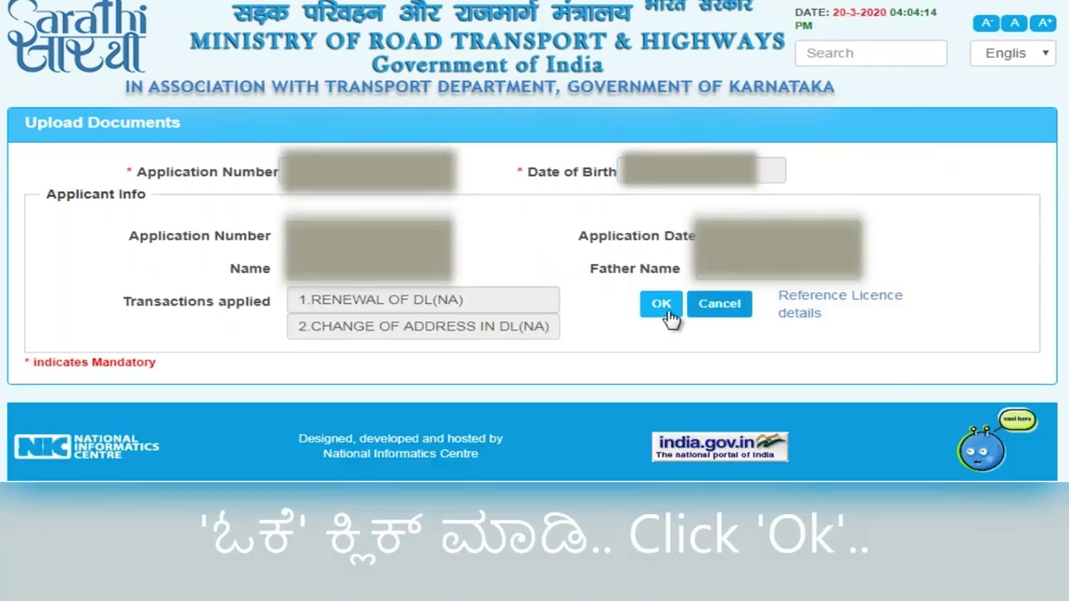
{"action": "left_click", "coordinate": [666, 309]}
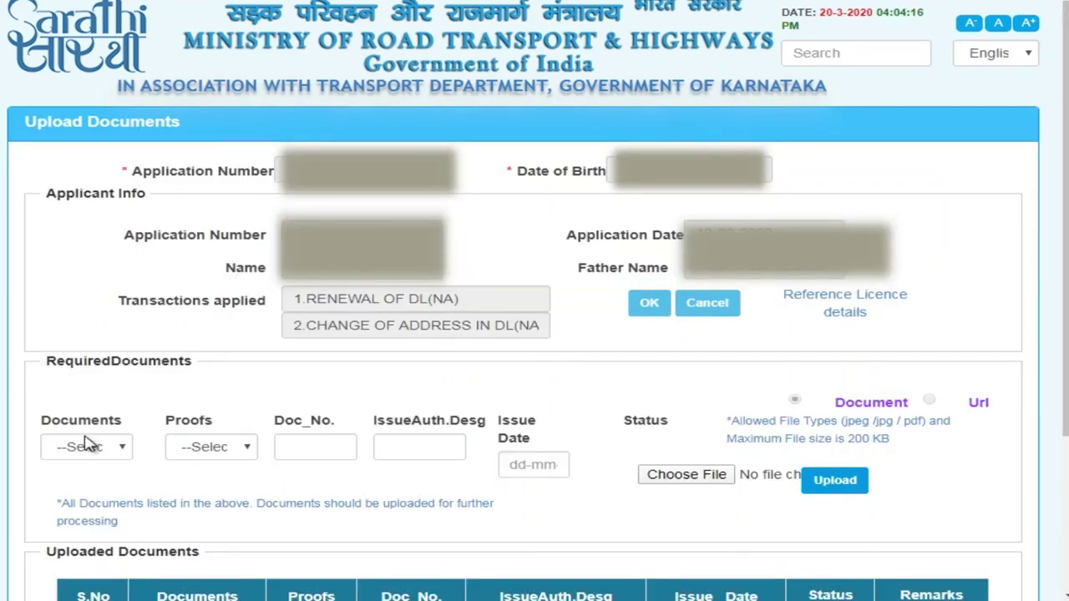
- Upload a JPG of the Aadhar Card With DOB as Address Proof (Present), and delete that upload
{"action": "left_click", "coordinate": [87, 447]}
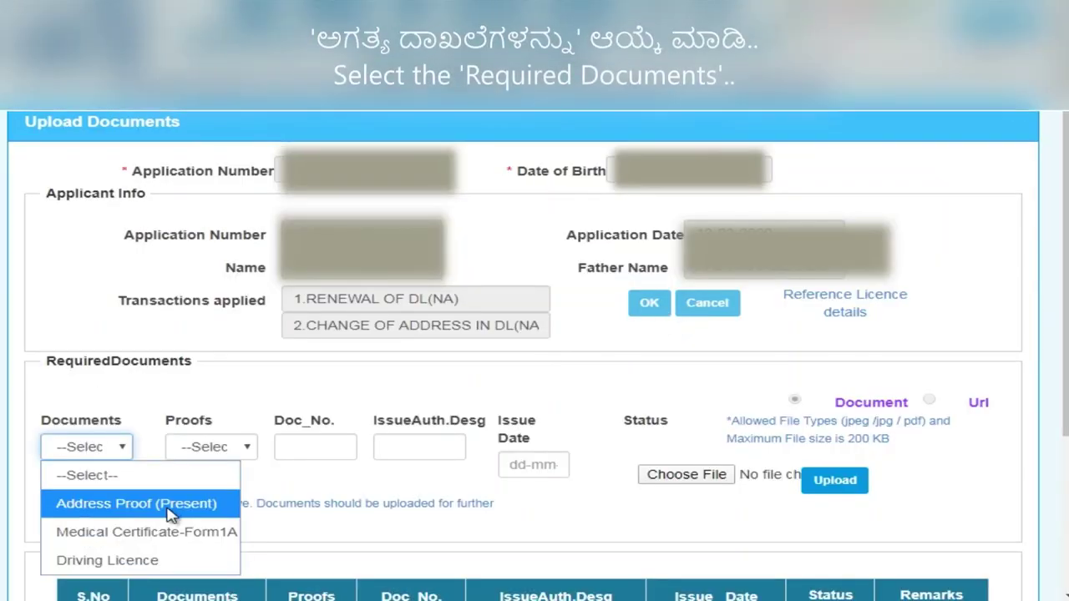
{"action": "left_click", "coordinate": [171, 504]}
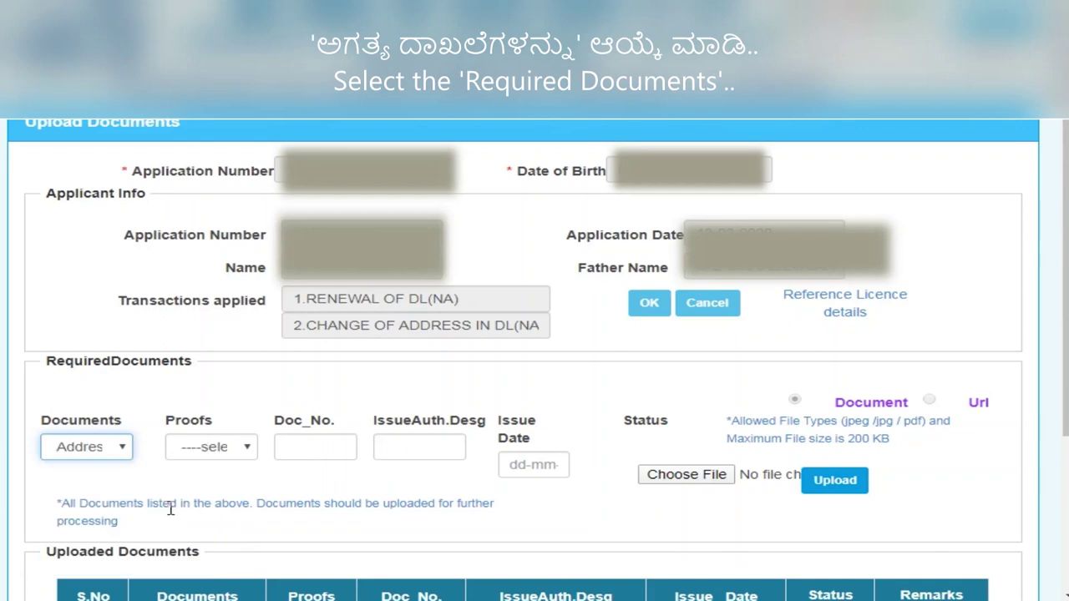
{"action": "left_click", "coordinate": [227, 447]}
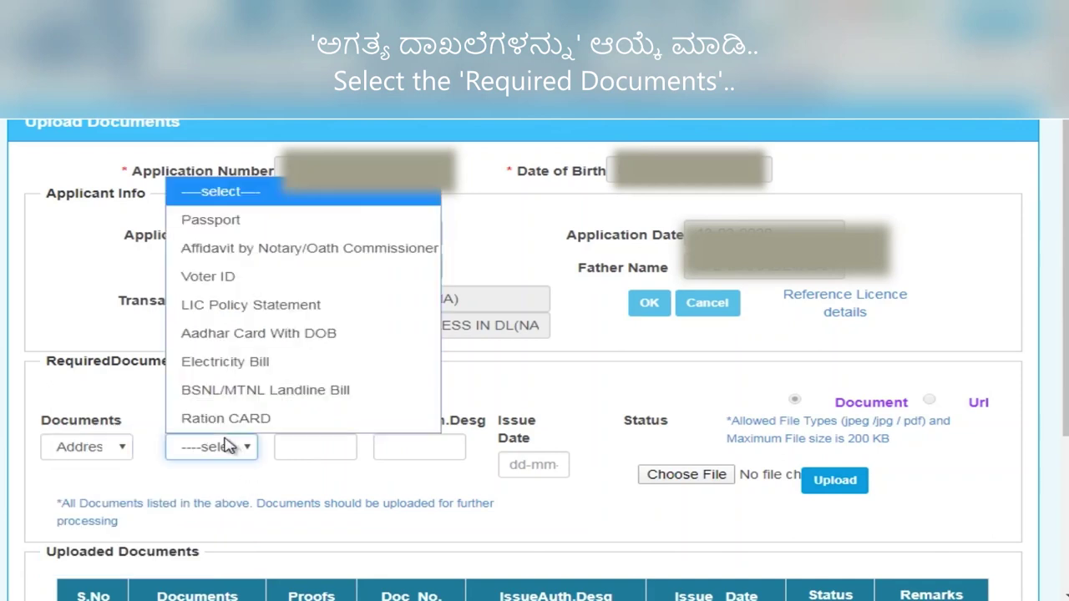
{"action": "left_click", "coordinate": [253, 336]}
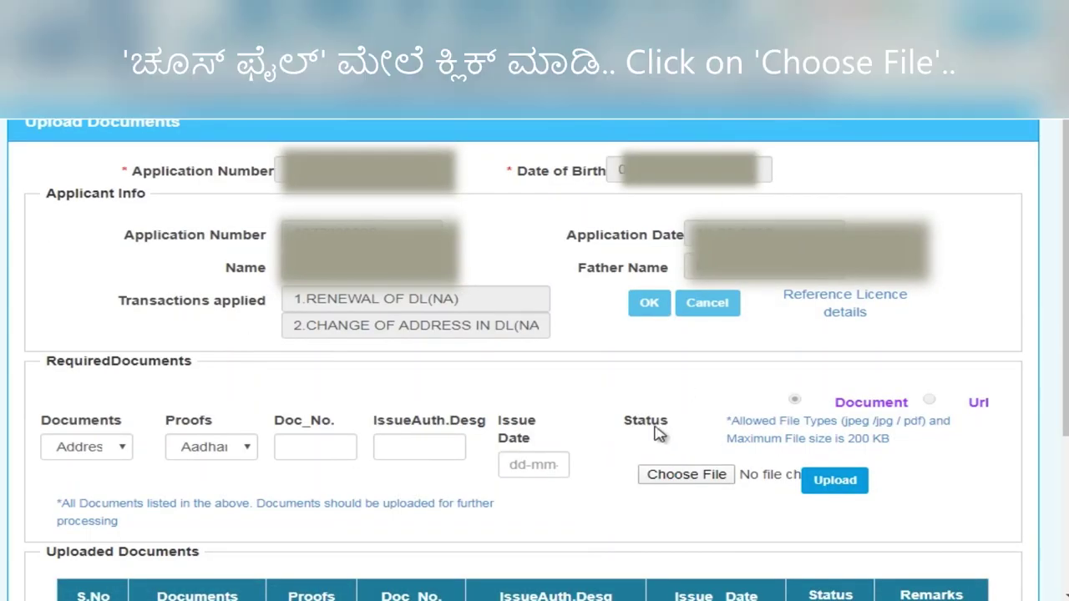
{"action": "left_click", "coordinate": [678, 476]}
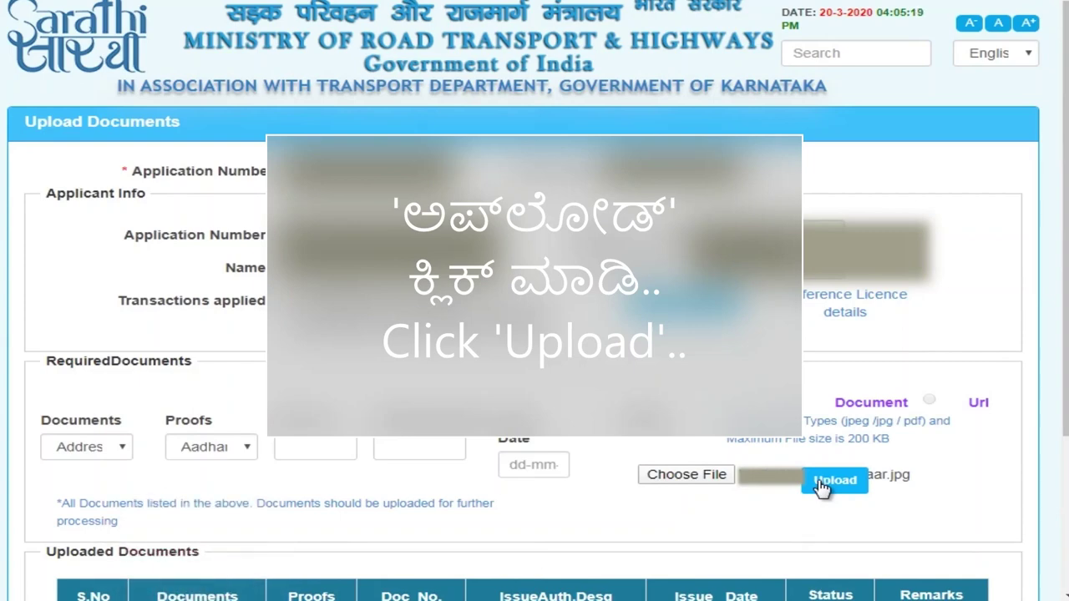
{"action": "left_click", "coordinate": [821, 483]}
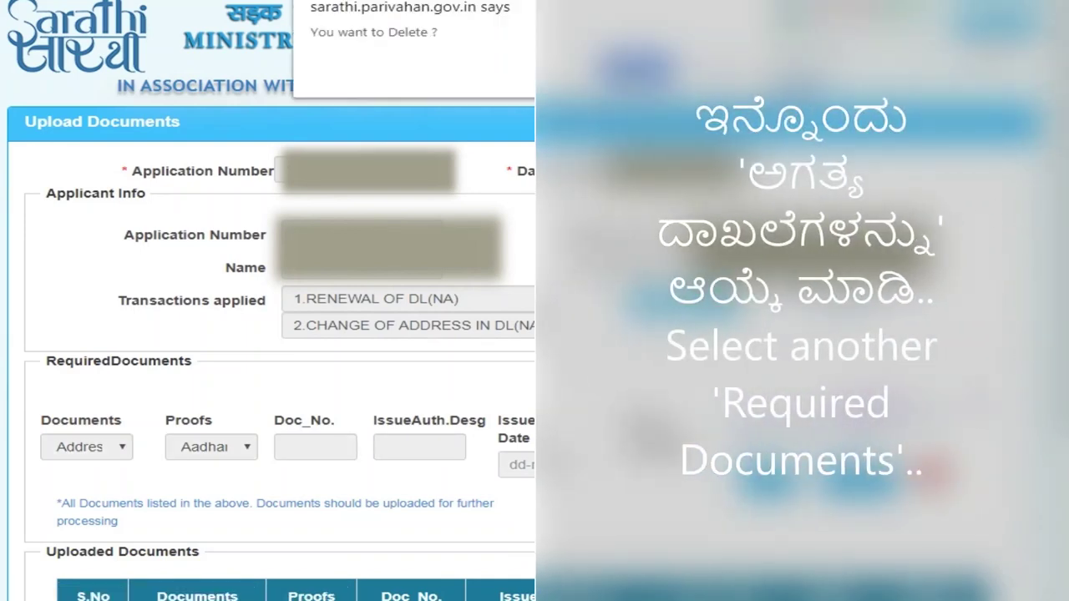
{"action": "key", "text": "Return"}
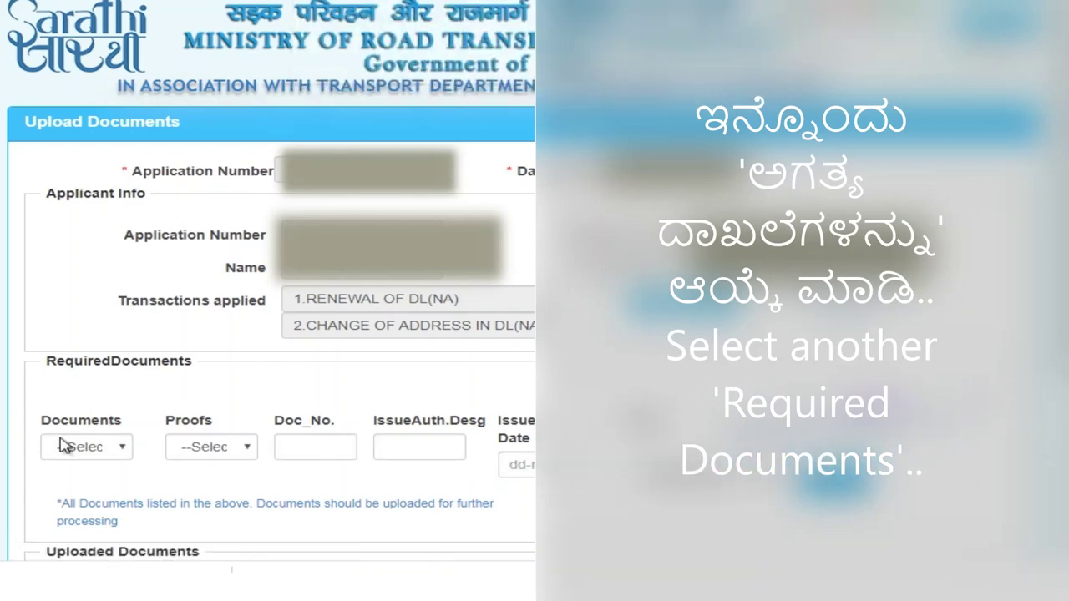
- Set the required document to Medical Certificate-Form1A with Medical Certificate-Form1A (By Govt.Doctor) as the proof
{"action": "left_click", "coordinate": [92, 449]}
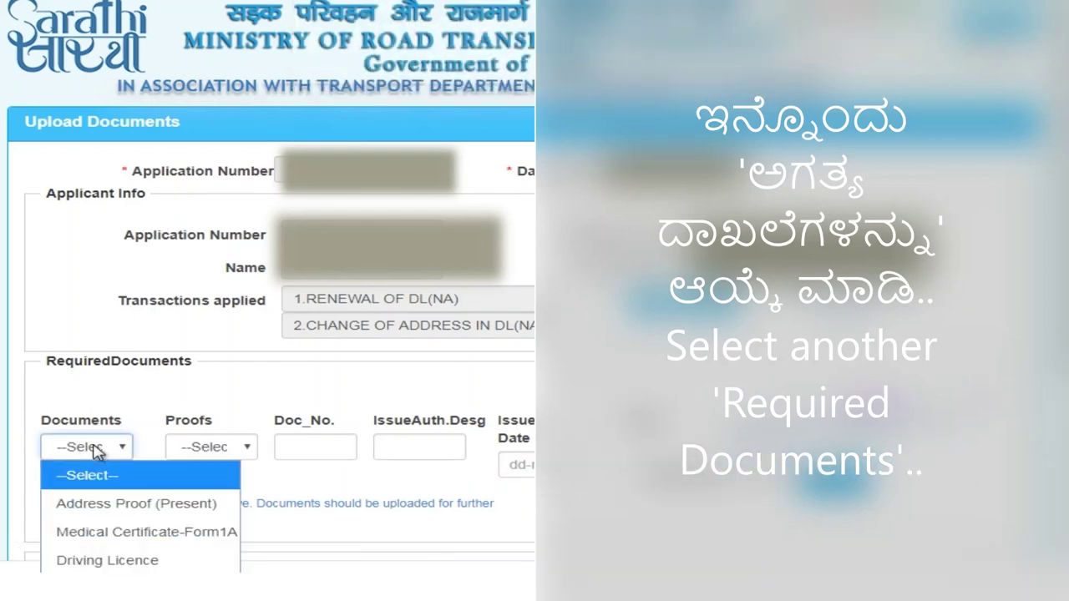
{"action": "left_click", "coordinate": [117, 547]}
{"action": "left_click", "coordinate": [214, 451]}
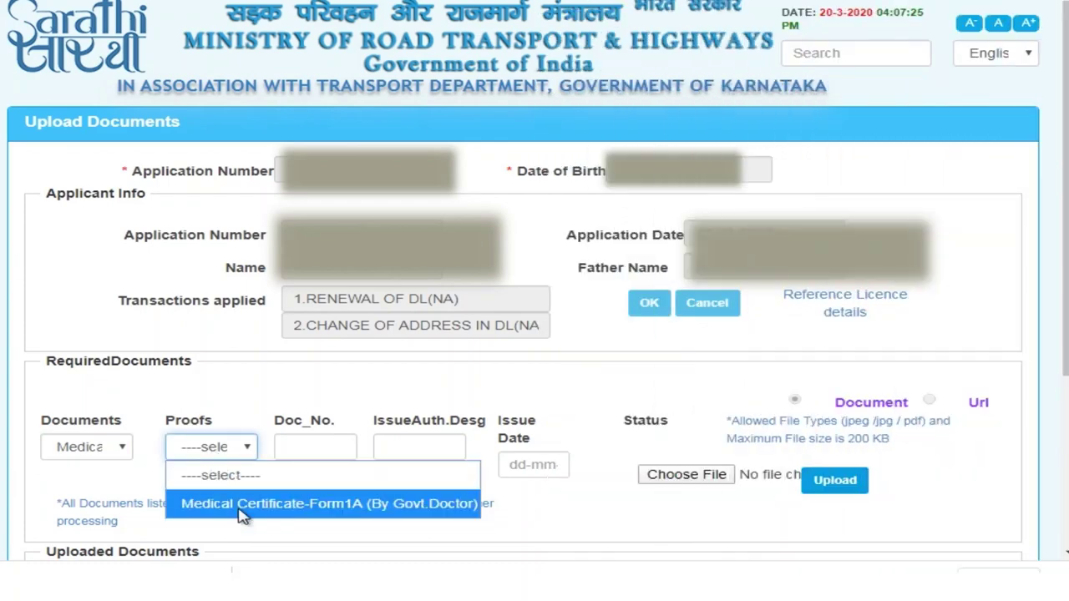
{"action": "left_click", "coordinate": [239, 506]}
{"action": "left_click", "coordinate": [242, 510]}
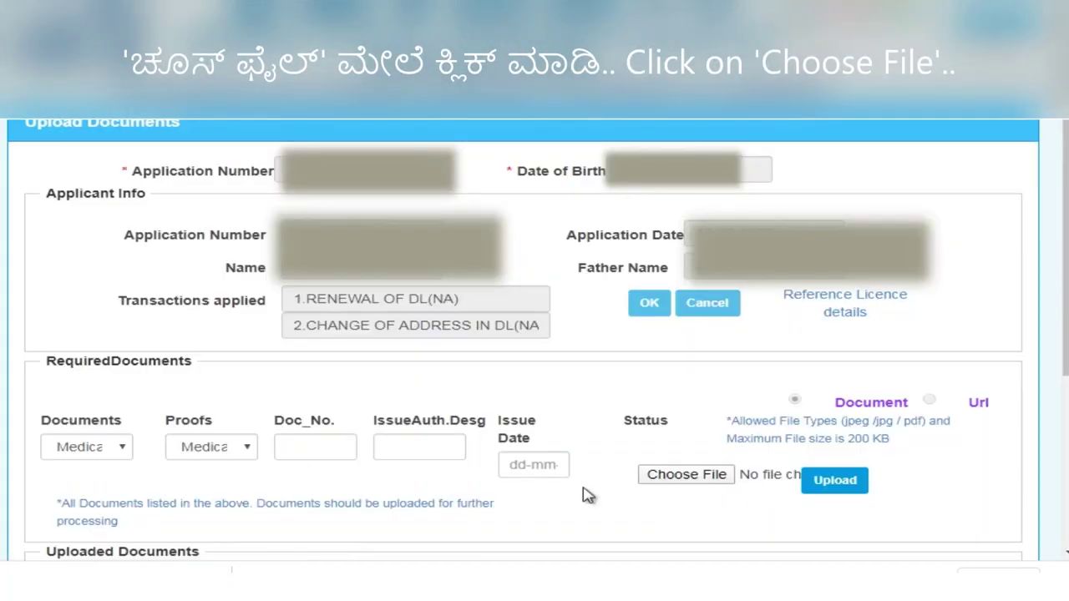
- Attach the medical certificate PDF file and upload it
{"action": "left_click", "coordinate": [706, 475]}
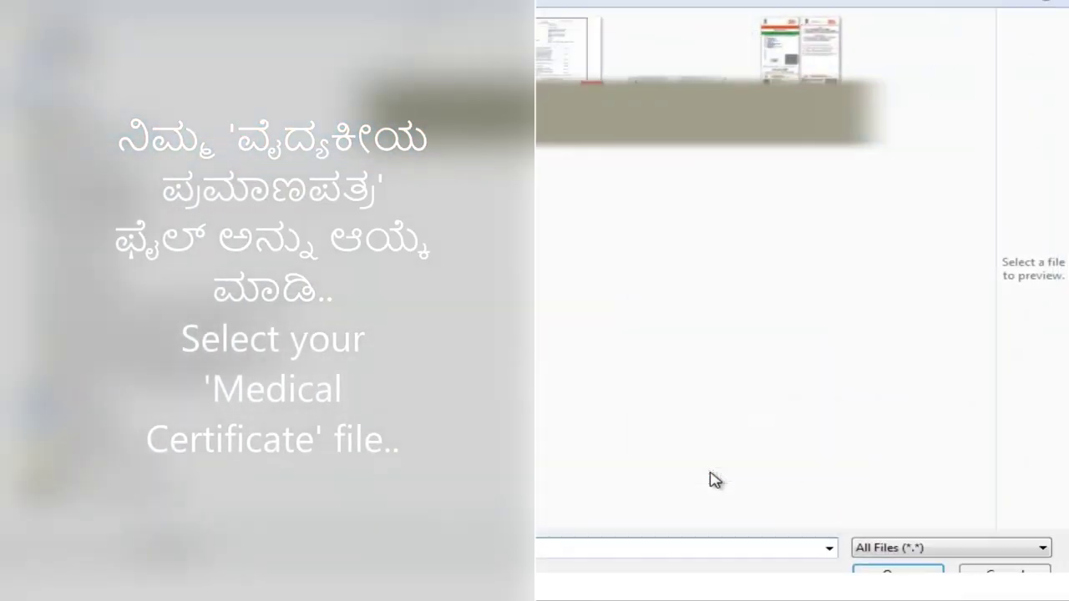
{"action": "double_click", "coordinate": [552, 46]}
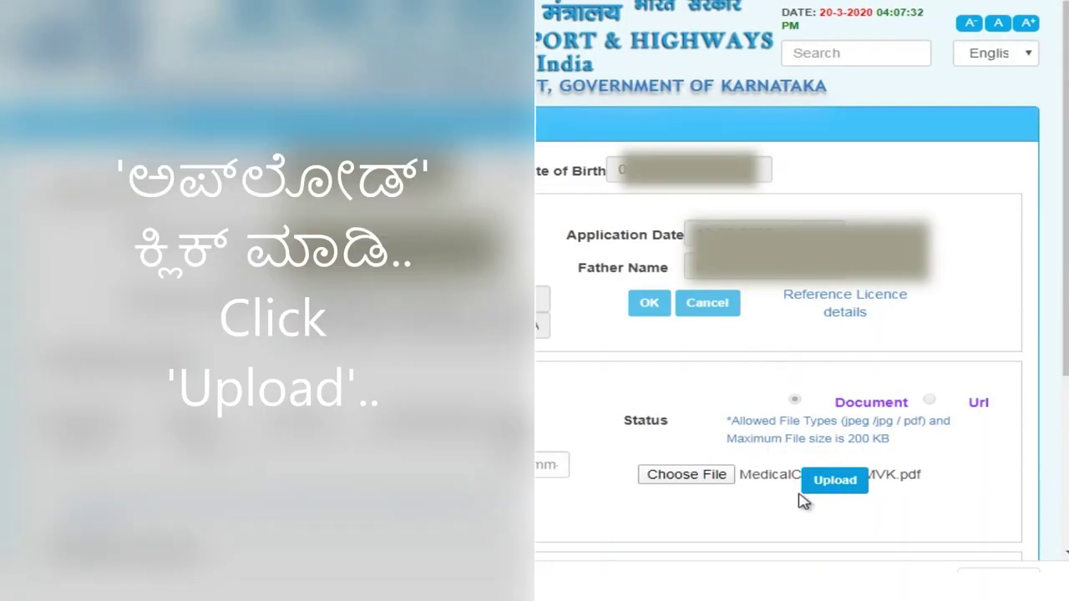
{"action": "left_click", "coordinate": [822, 489]}
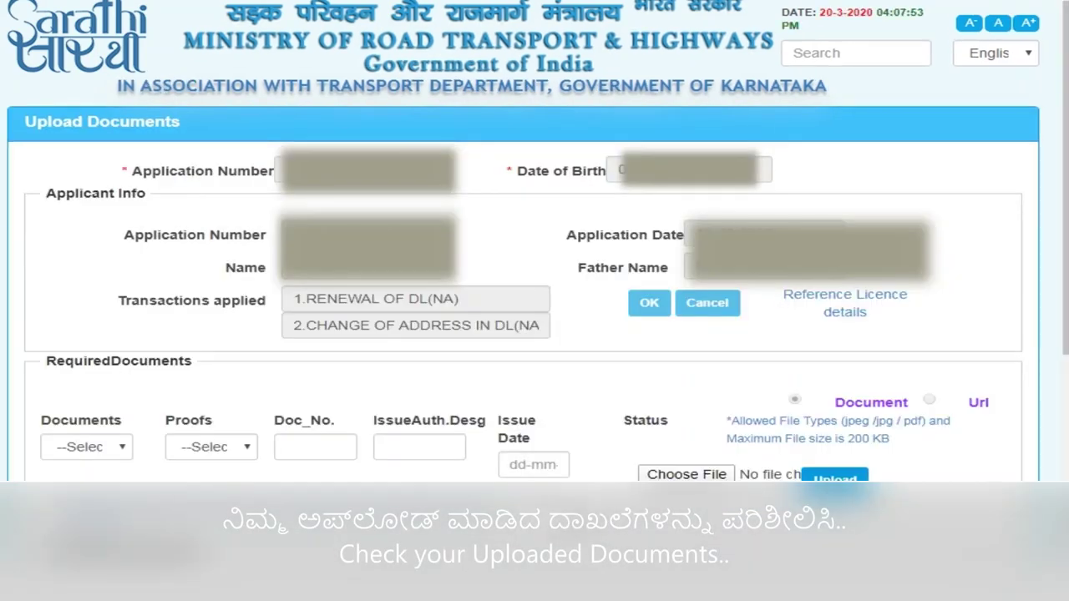
- Set the required document to Driving Licence with Driving License as the proof, and attach the driving licence file
{"action": "scroll", "coordinate": [172, 460], "scroll_direction": "down", "scroll_amount": 4}
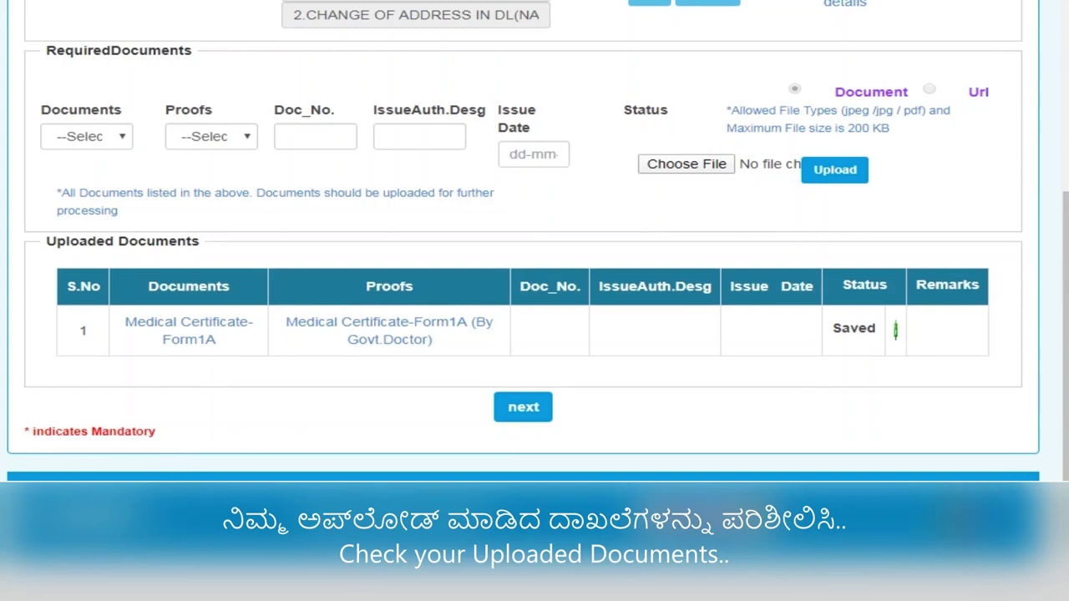
{"action": "left_click", "coordinate": [101, 138]}
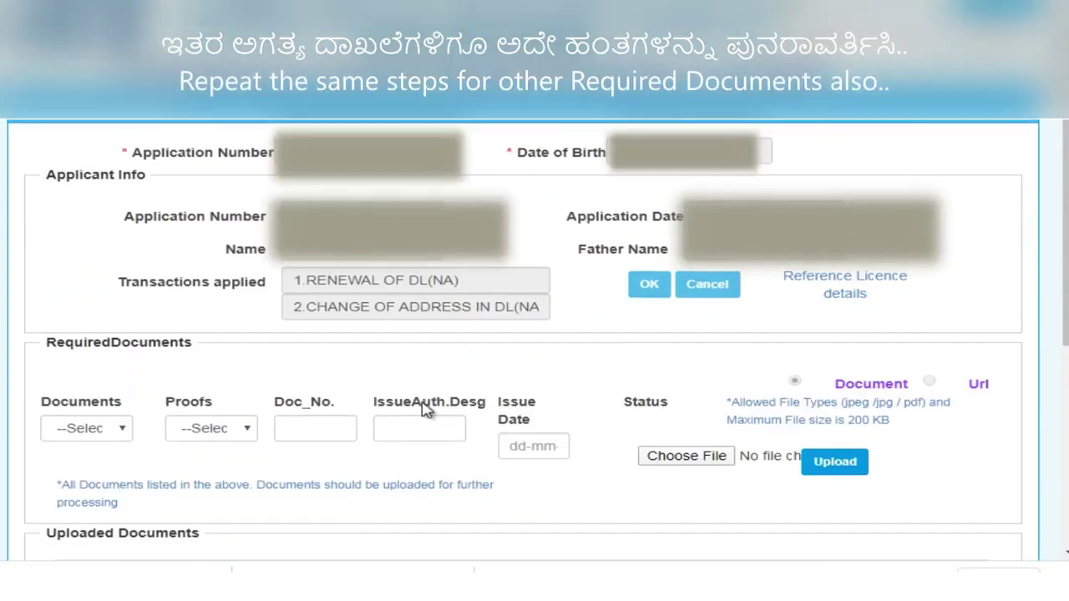
{"action": "scroll", "coordinate": [251, 393], "scroll_direction": "down", "scroll_amount": 1}
{"action": "left_click", "coordinate": [87, 357]}
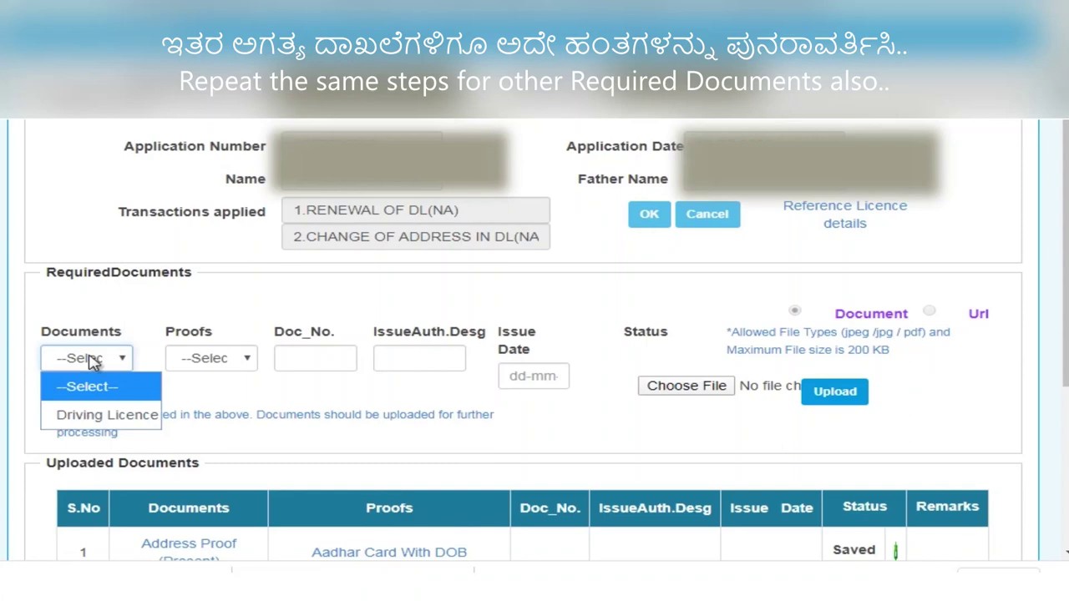
{"action": "left_click", "coordinate": [108, 414]}
{"action": "left_click", "coordinate": [216, 360]}
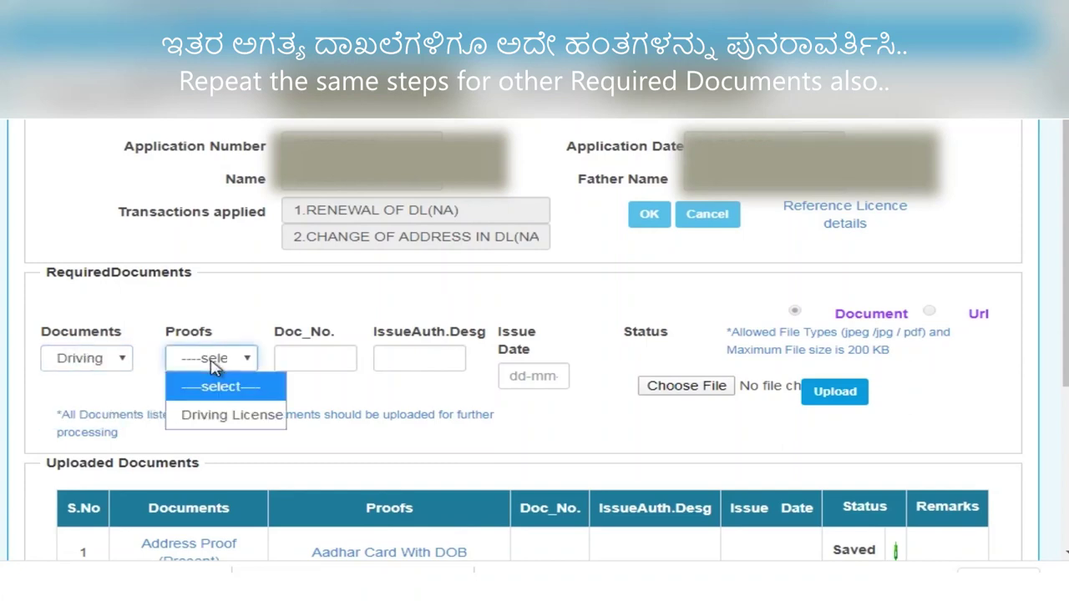
{"action": "left_click", "coordinate": [242, 415]}
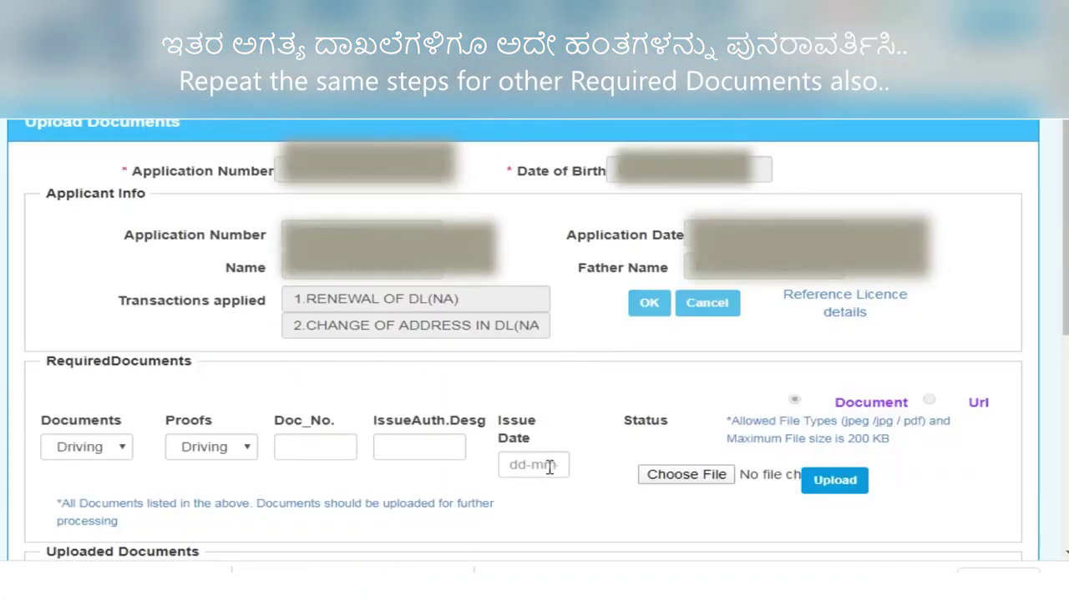
{"action": "left_click", "coordinate": [690, 479]}
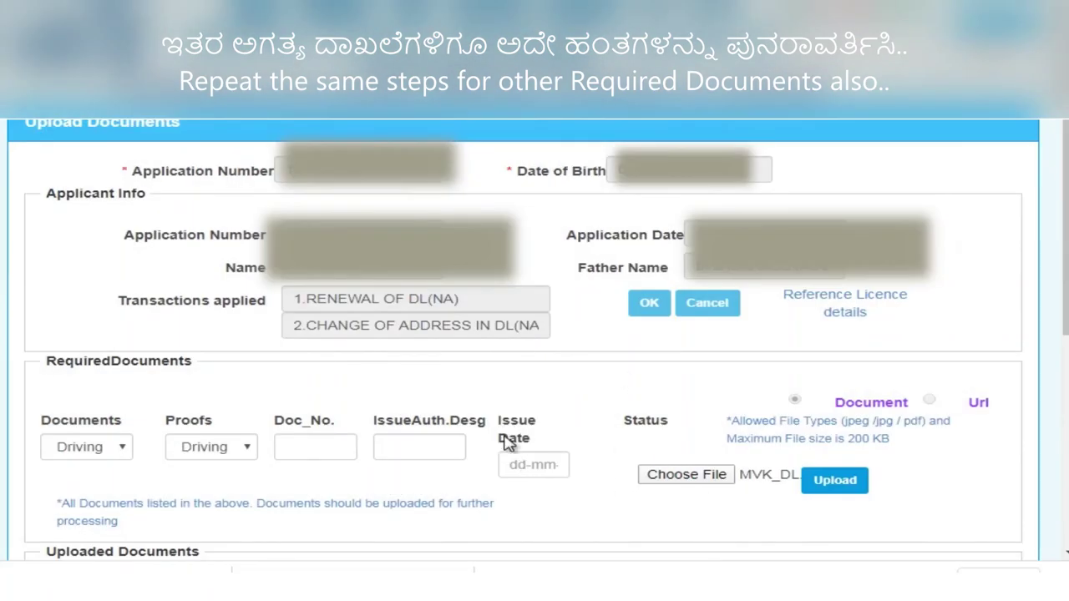
- Set the driving licence document's issue date to 08-03-2020
{"action": "left_click", "coordinate": [534, 465]}
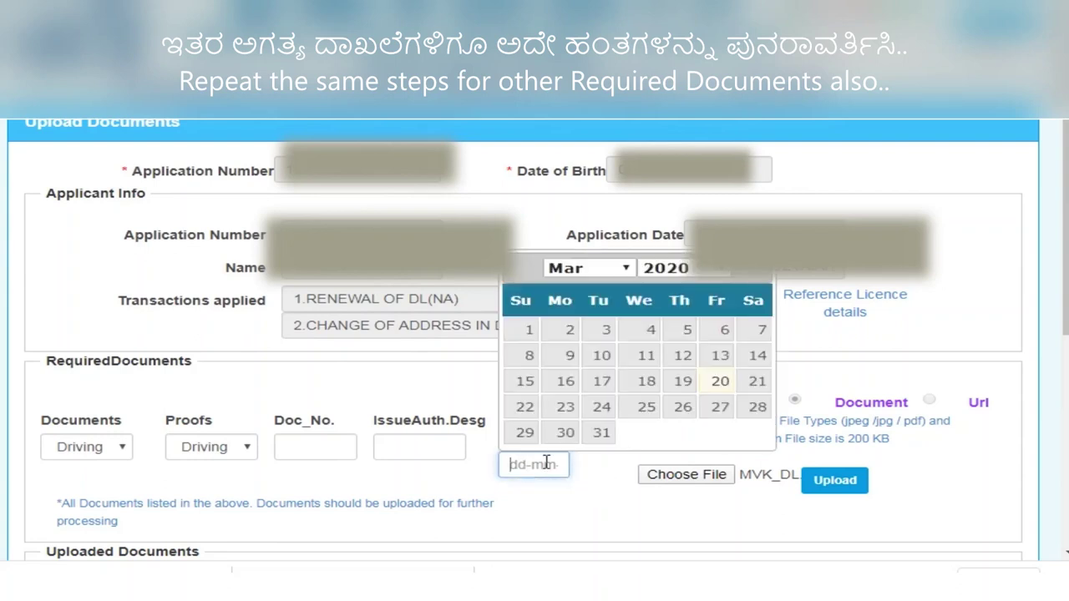
{"action": "type", "text": "0"}
{"action": "type", "text": "8032020"}
{"action": "key", "text": "Left"}
{"action": "key", "text": "Left"}
{"action": "key", "text": "Left"}
{"action": "key", "text": "Left"}
{"action": "type", "text": "-"}
{"action": "key", "text": "Left"}
{"action": "key", "text": "Left"}
{"action": "type", "text": "-"}
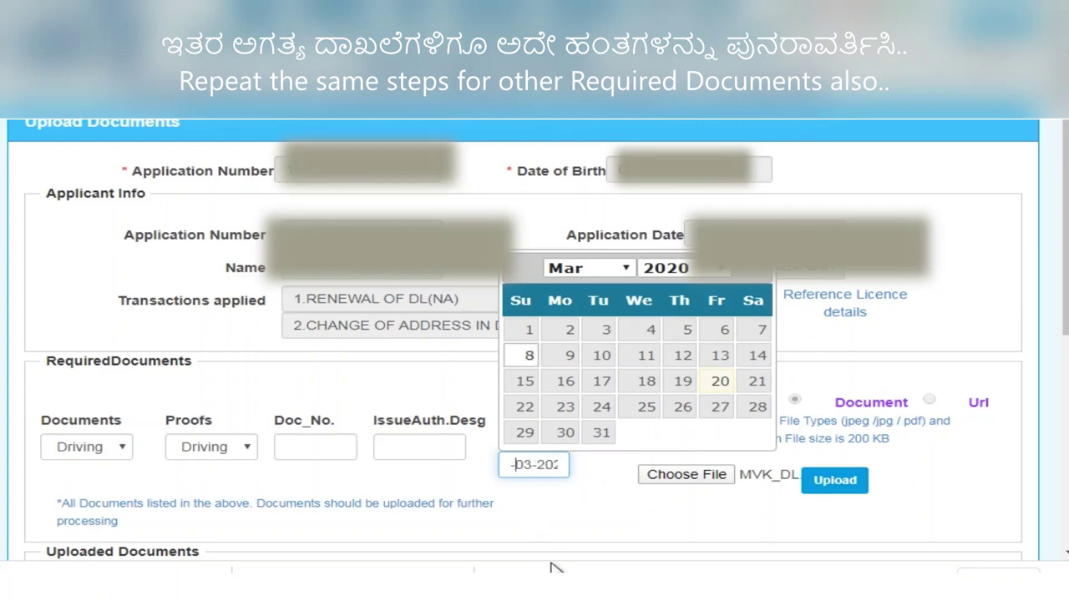
{"action": "key", "text": "Left"}
{"action": "key", "text": "Left"}
{"action": "key", "text": "Left"}
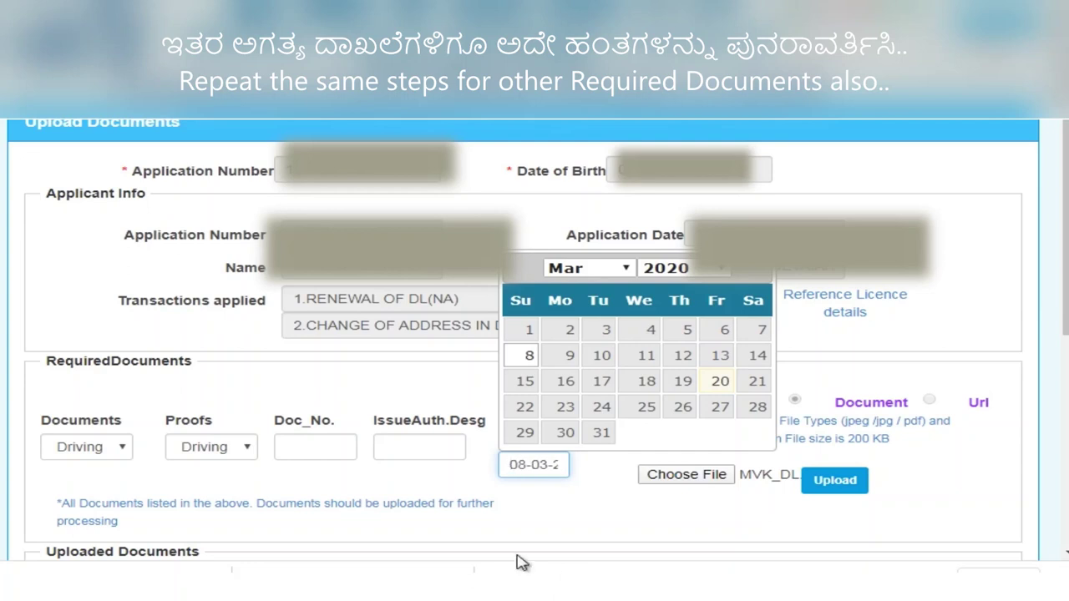
{"action": "left_click", "coordinate": [560, 498]}
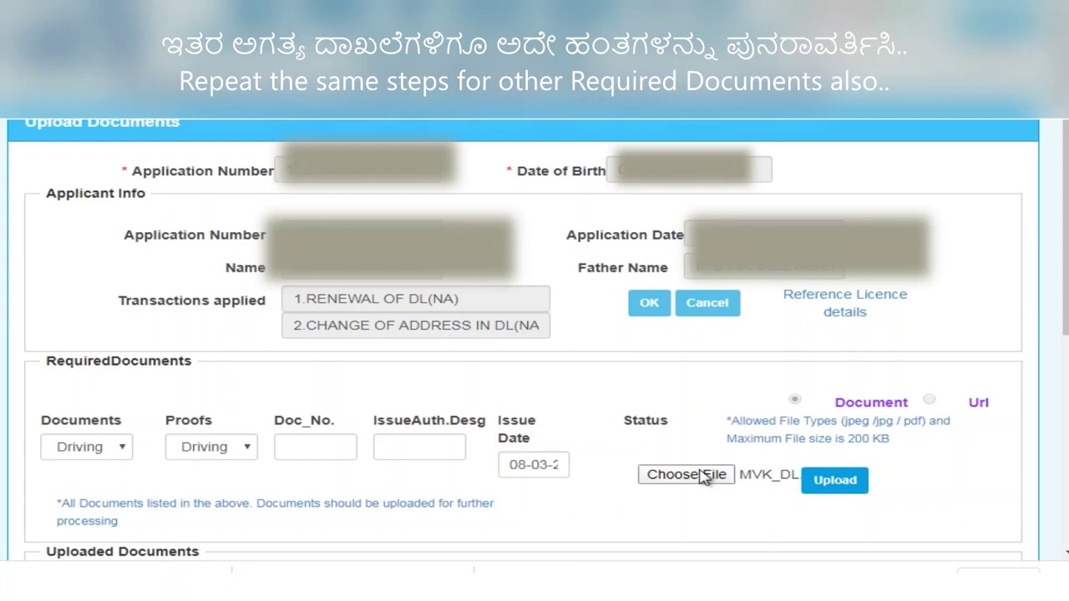
- Upload the driving licence file and show its downloaded viewing copy in the folder
{"action": "left_click", "coordinate": [831, 487]}
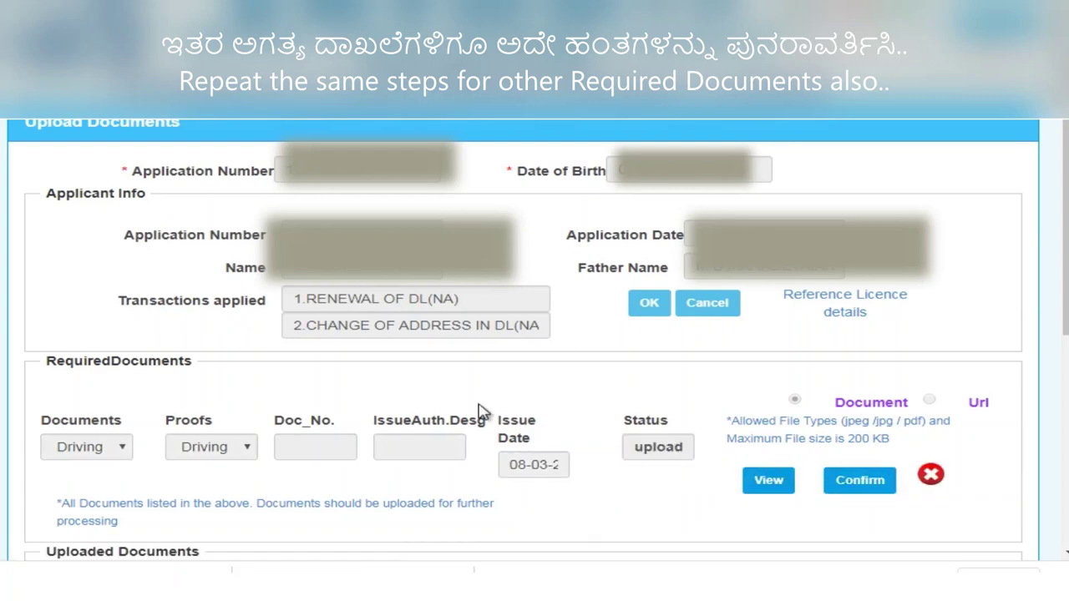
{"action": "scroll", "coordinate": [147, 455], "scroll_direction": "down", "scroll_amount": 1}
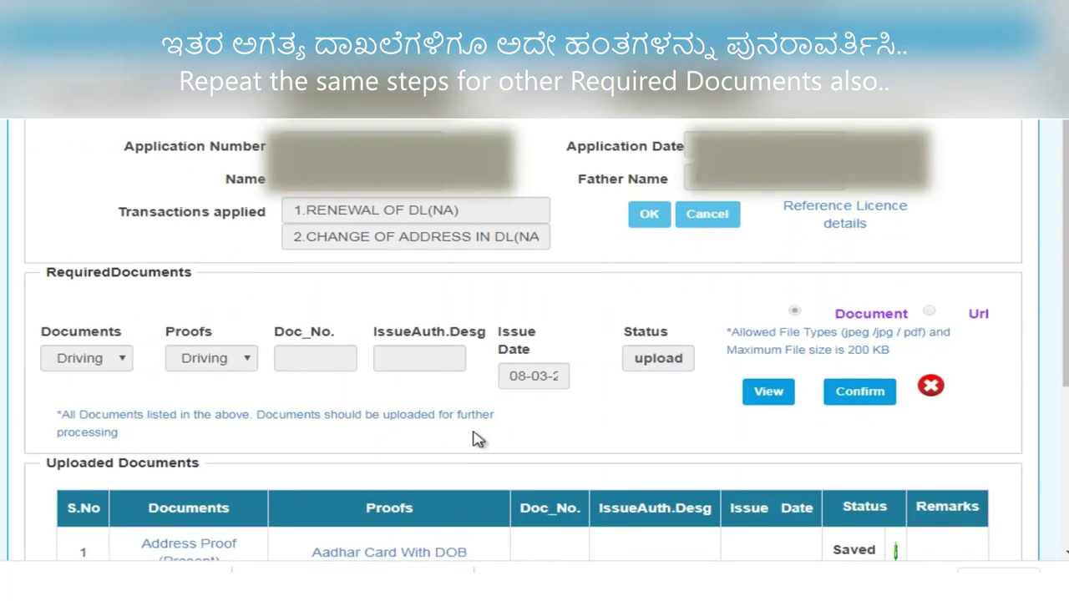
{"action": "left_click", "coordinate": [766, 399]}
{"action": "left_click", "coordinate": [213, 576]}
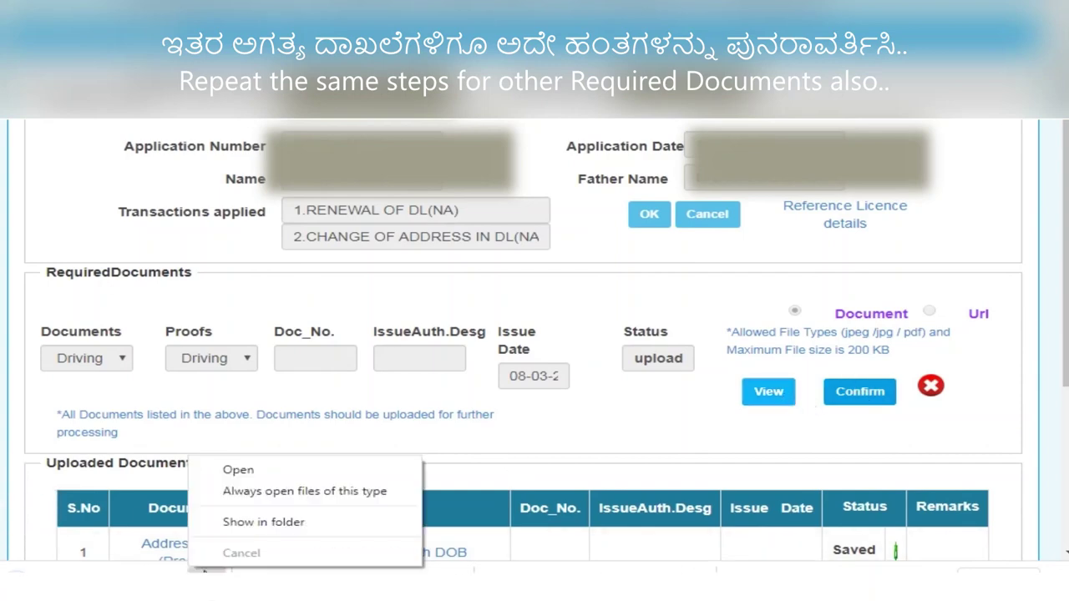
{"action": "left_click", "coordinate": [242, 520]}
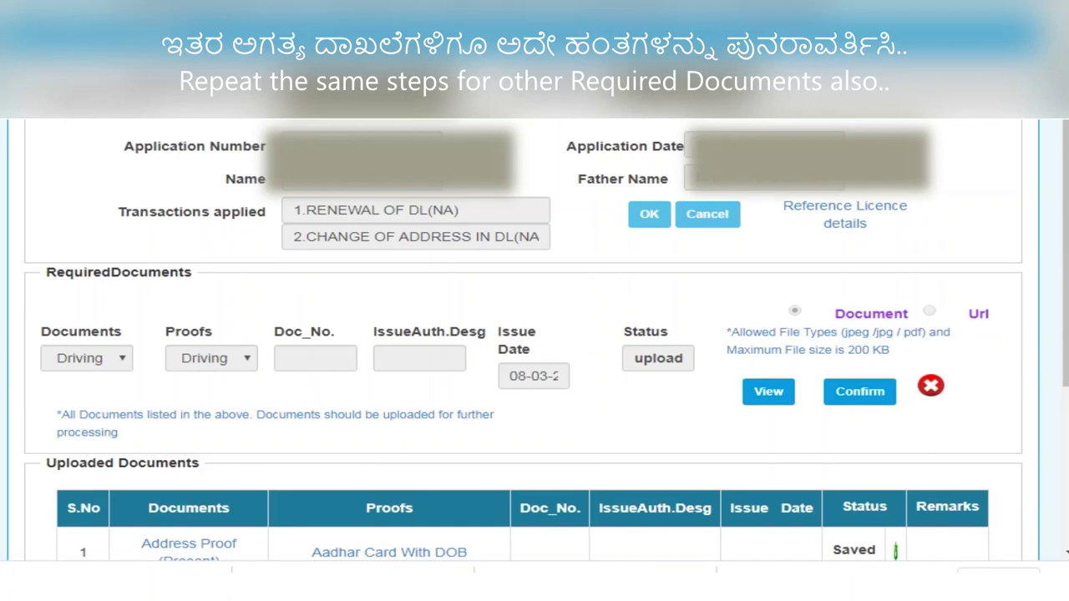
- Confirm the driving licence document upload, check the uploaded documents list, and continue to the application's stages
{"action": "left_click", "coordinate": [859, 401]}
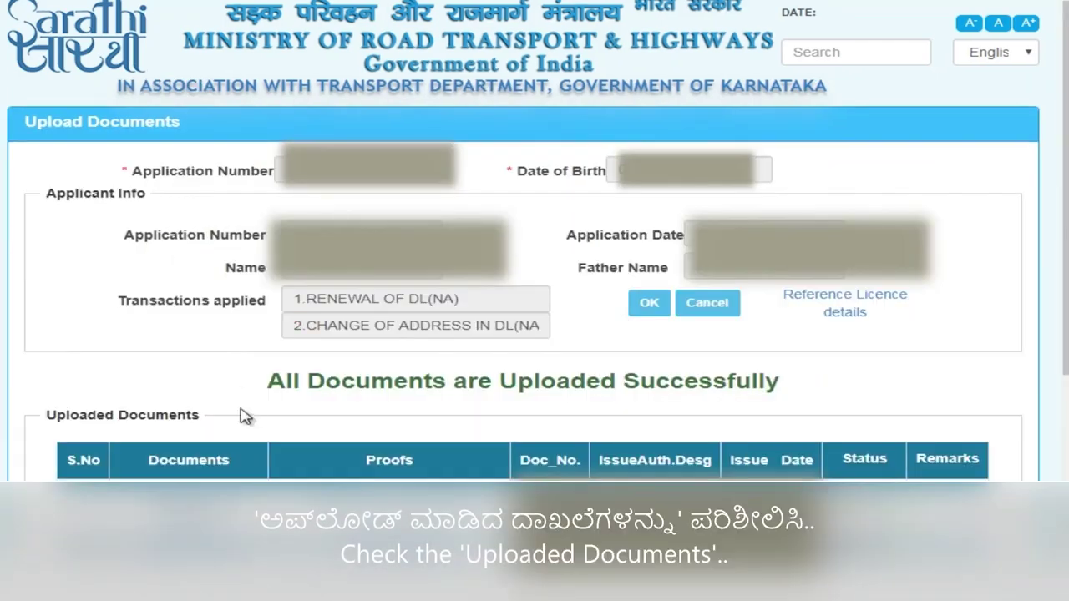
{"action": "scroll", "coordinate": [251, 413], "scroll_direction": "down", "scroll_amount": 3}
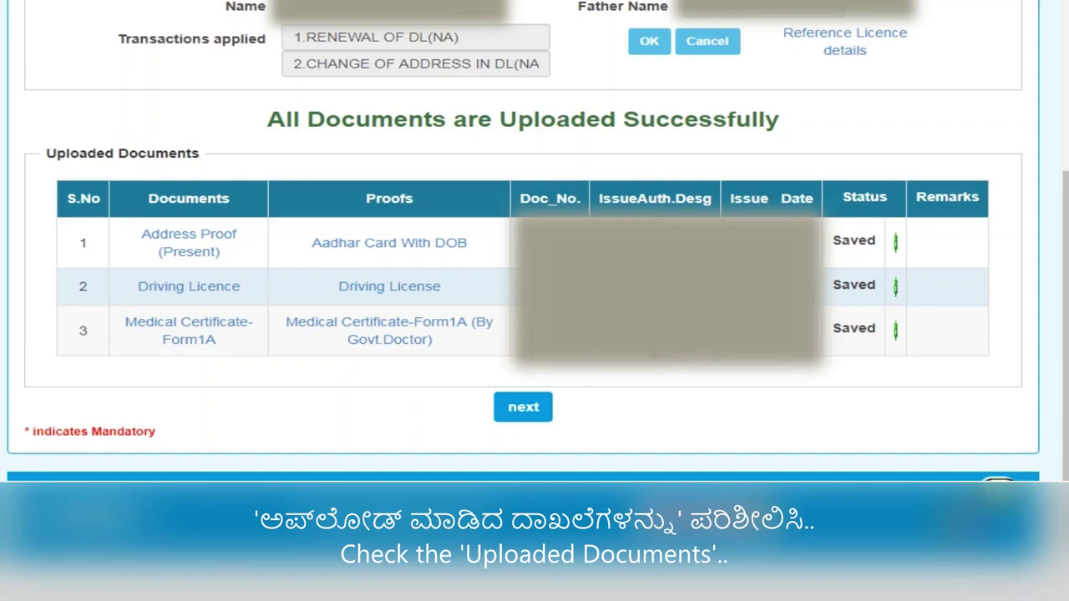
{"action": "left_click", "coordinate": [525, 408]}
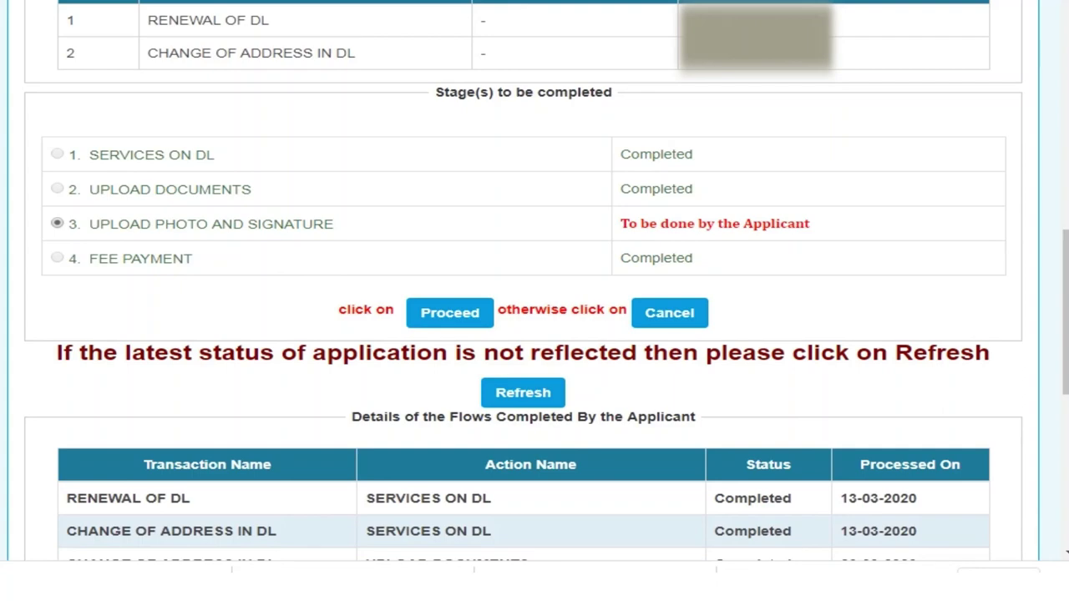
- Check the details of the completed flows and proceed with the Upload Photo and Signature stage
{"action": "scroll", "coordinate": [106, 167], "scroll_direction": "down", "scroll_amount": 6}
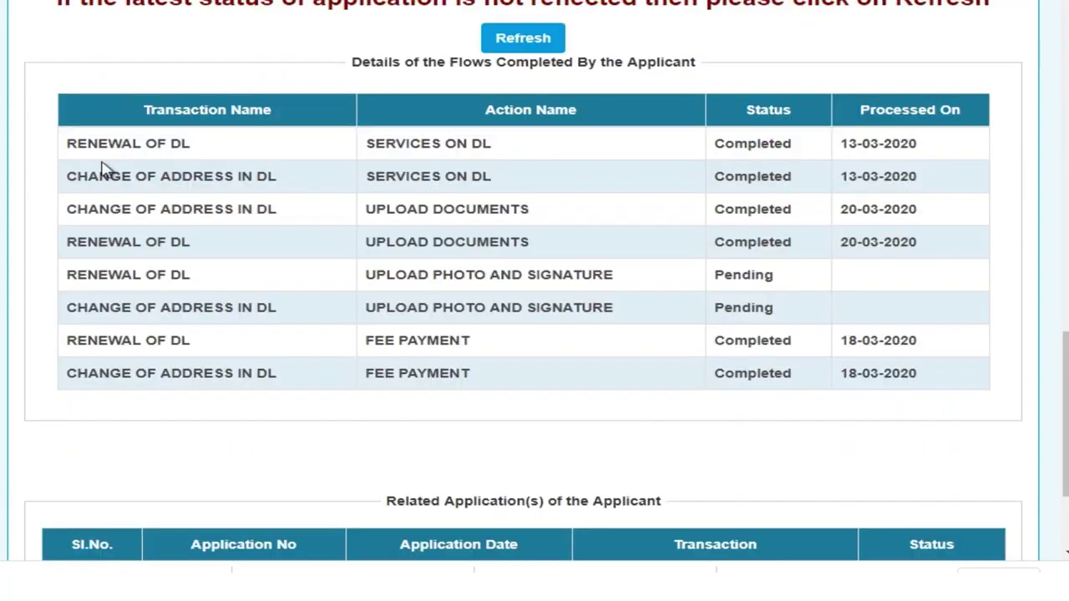
{"action": "scroll", "coordinate": [800, 404], "scroll_direction": "up", "scroll_amount": 6}
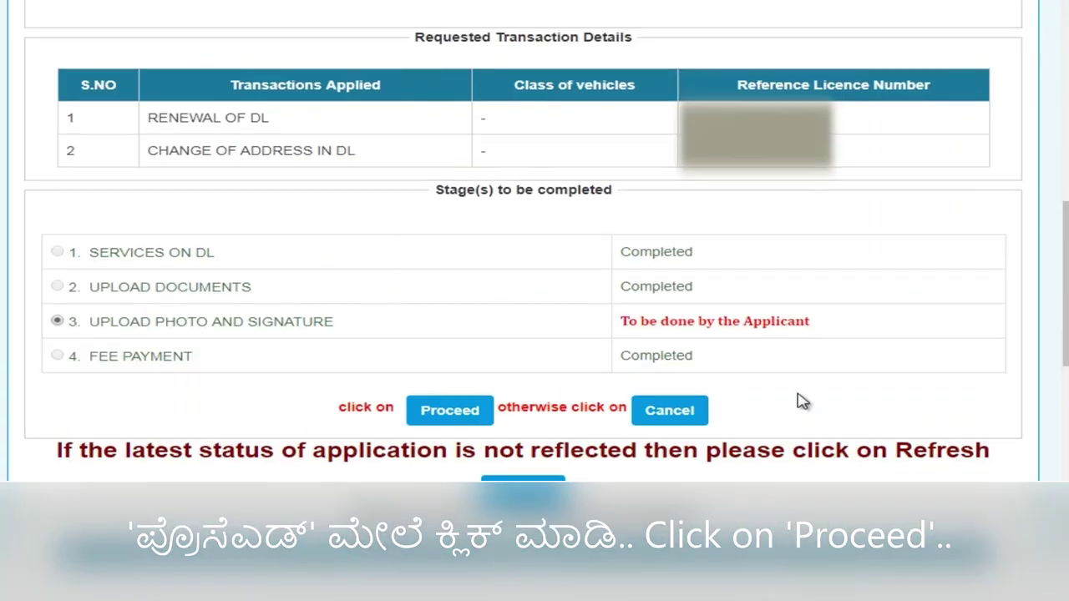
{"action": "left_click", "coordinate": [459, 421]}
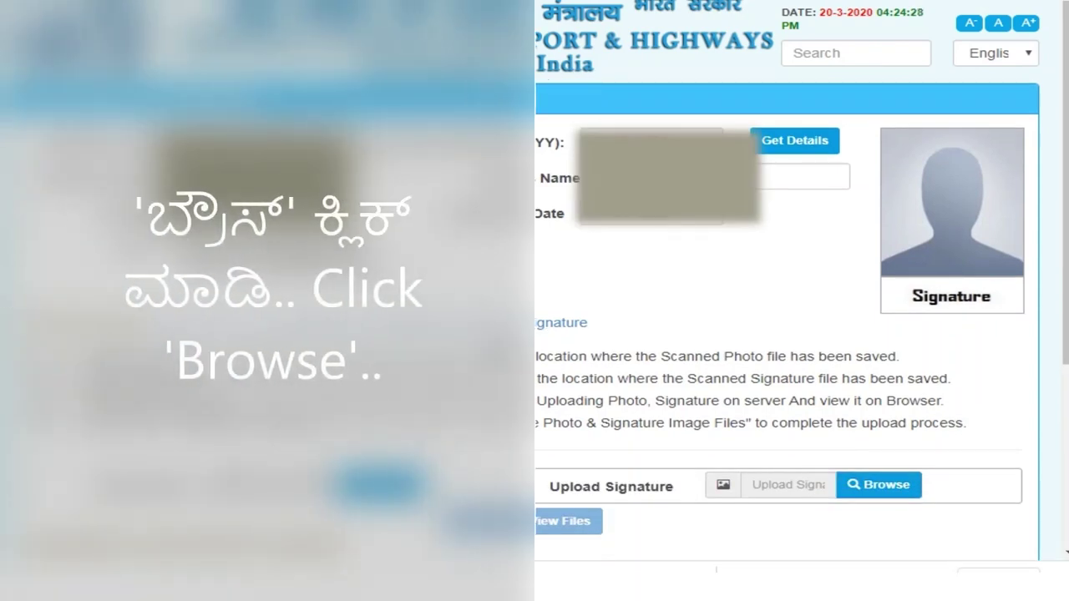
- Attach the applicant's scanned photo and signature files, and upload them for viewing
{"action": "scroll", "coordinate": [785, 334], "scroll_direction": "down", "scroll_amount": 1}
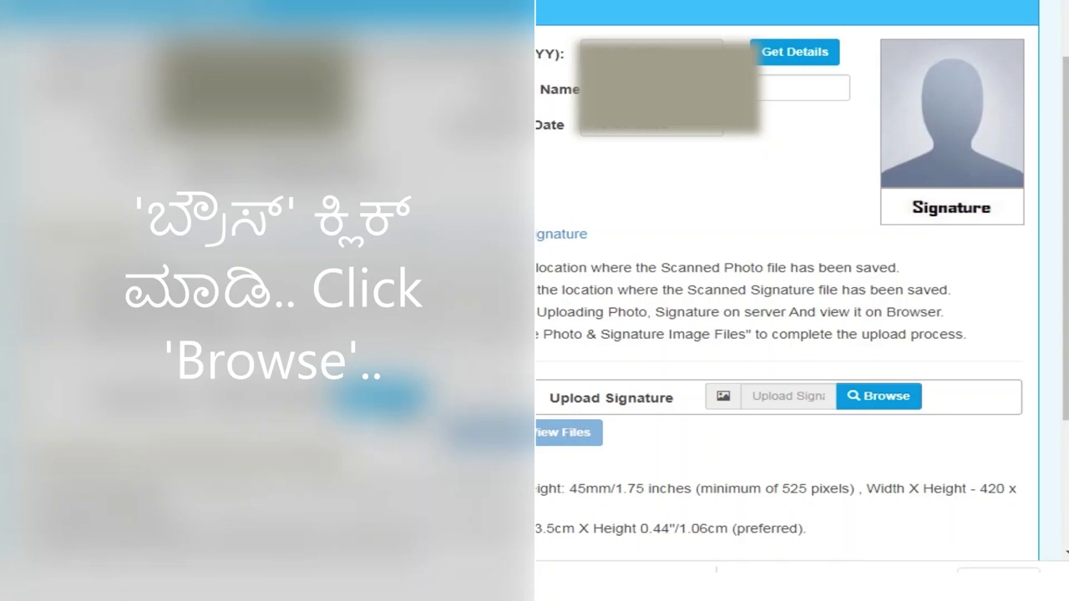
{"action": "left_click", "coordinate": [888, 406]}
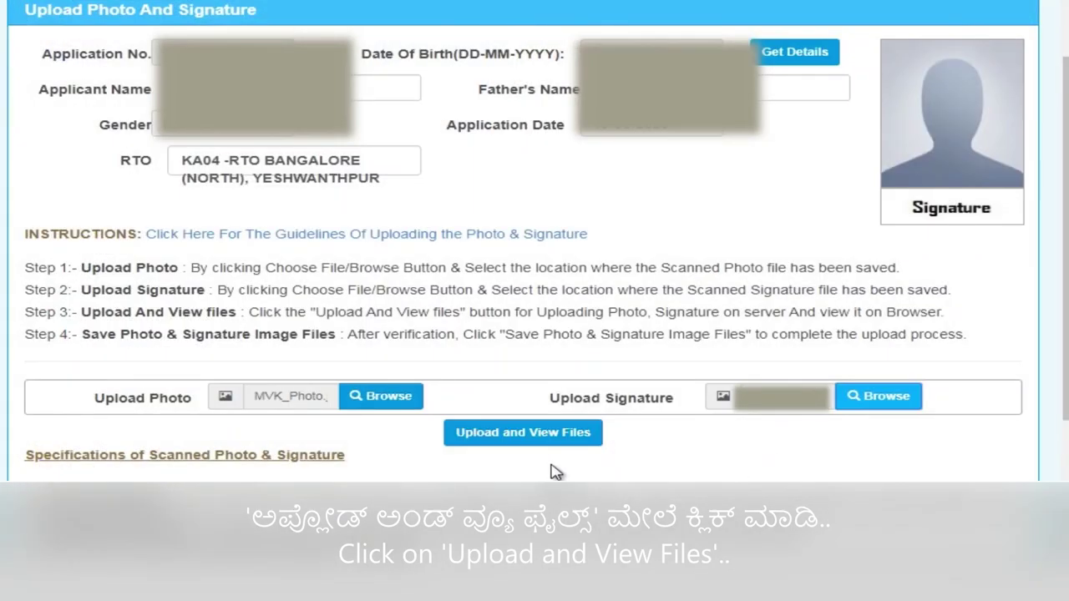
{"action": "left_click", "coordinate": [508, 439]}
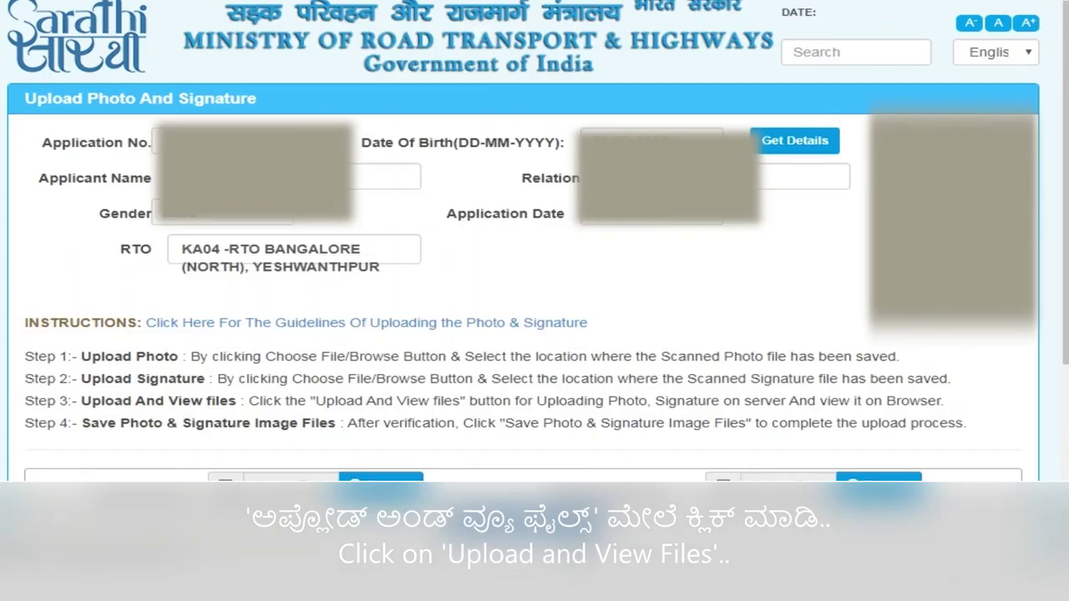
- Save the uploaded photo and signature image files and continue to the application status
{"action": "scroll", "coordinate": [422, 418], "scroll_direction": "down", "scroll_amount": 3}
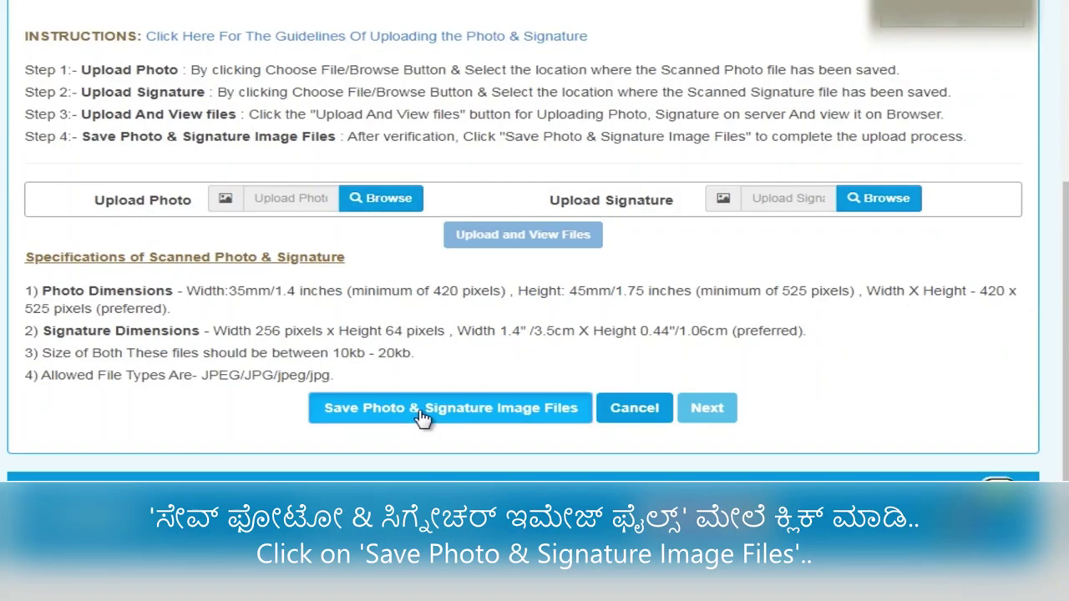
{"action": "left_click", "coordinate": [421, 409]}
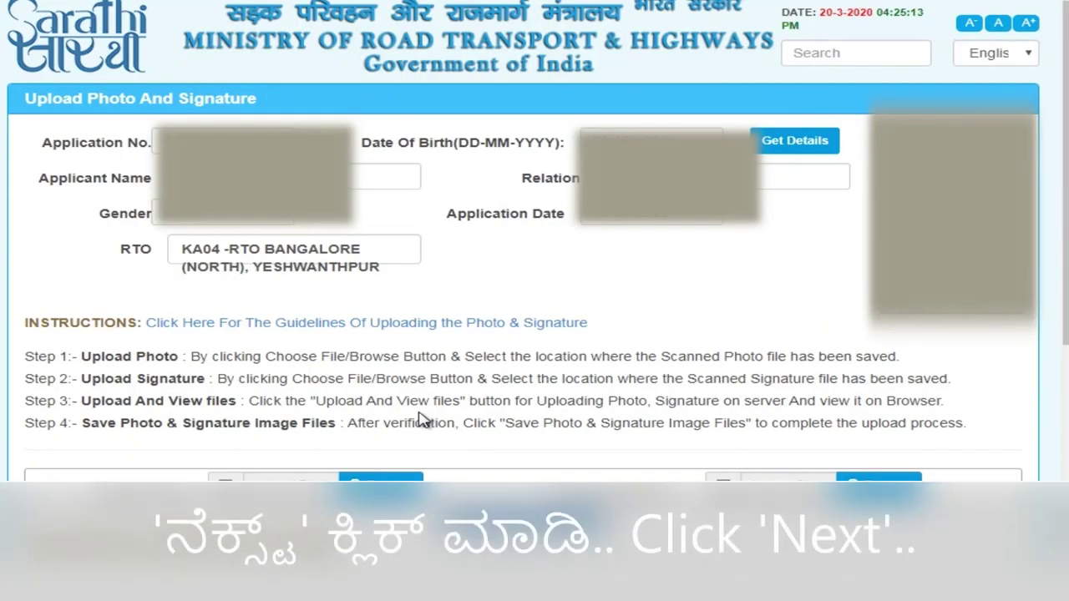
{"action": "scroll", "coordinate": [422, 420], "scroll_direction": "down", "scroll_amount": 4}
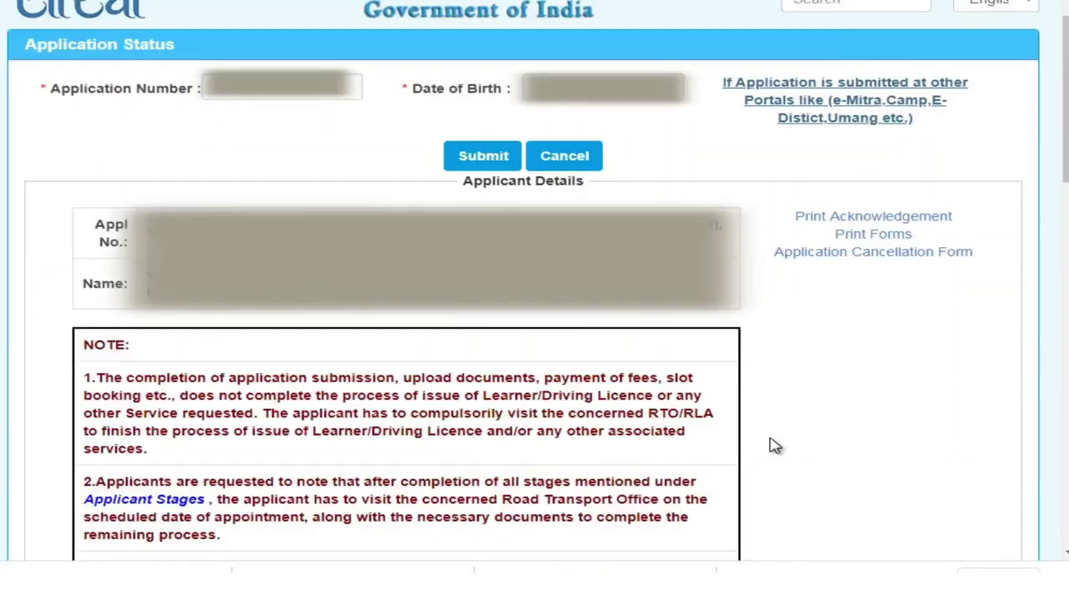
- Show the saved photo and signature in the application status, and check the completed flows and the current processing status
{"action": "scroll", "coordinate": [775, 446], "scroll_direction": "down", "scroll_amount": 4}
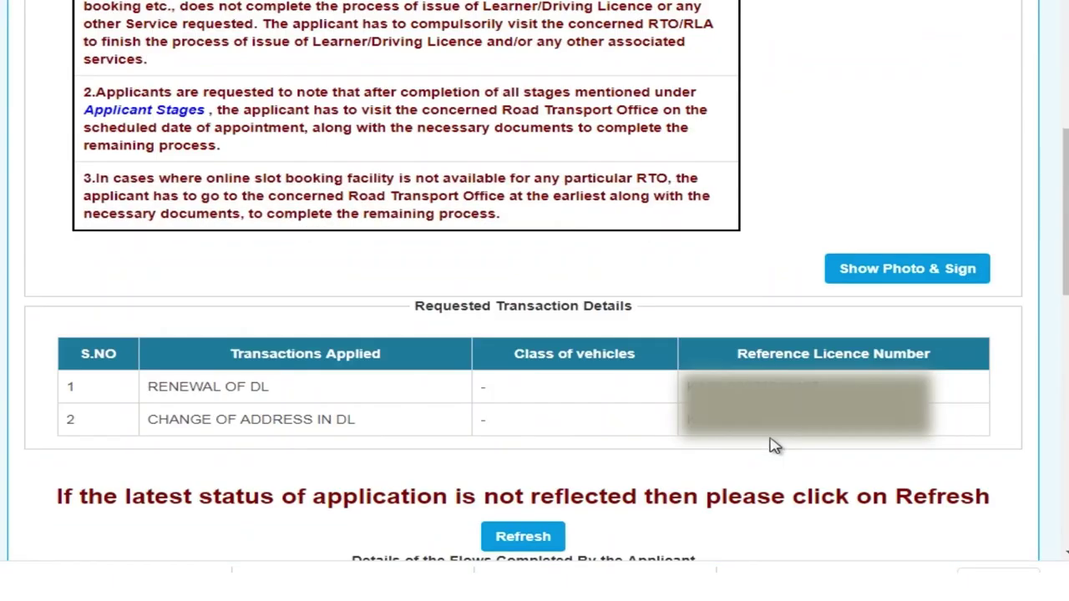
{"action": "scroll", "coordinate": [776, 446], "scroll_direction": "up", "scroll_amount": 5}
{"action": "scroll", "coordinate": [775, 446], "scroll_direction": "down", "scroll_amount": 6}
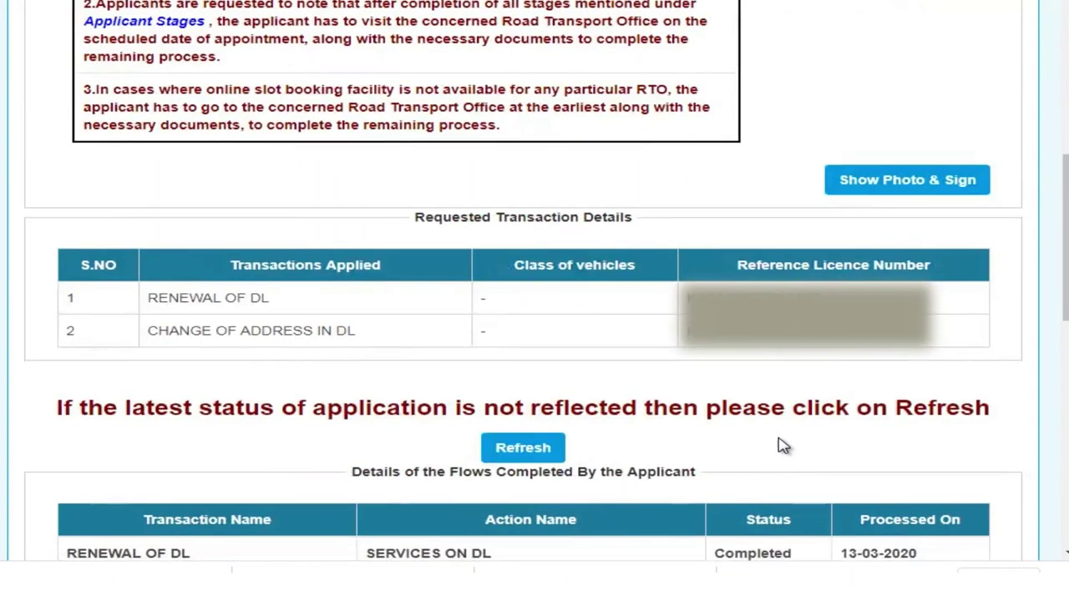
{"action": "left_click", "coordinate": [865, 195]}
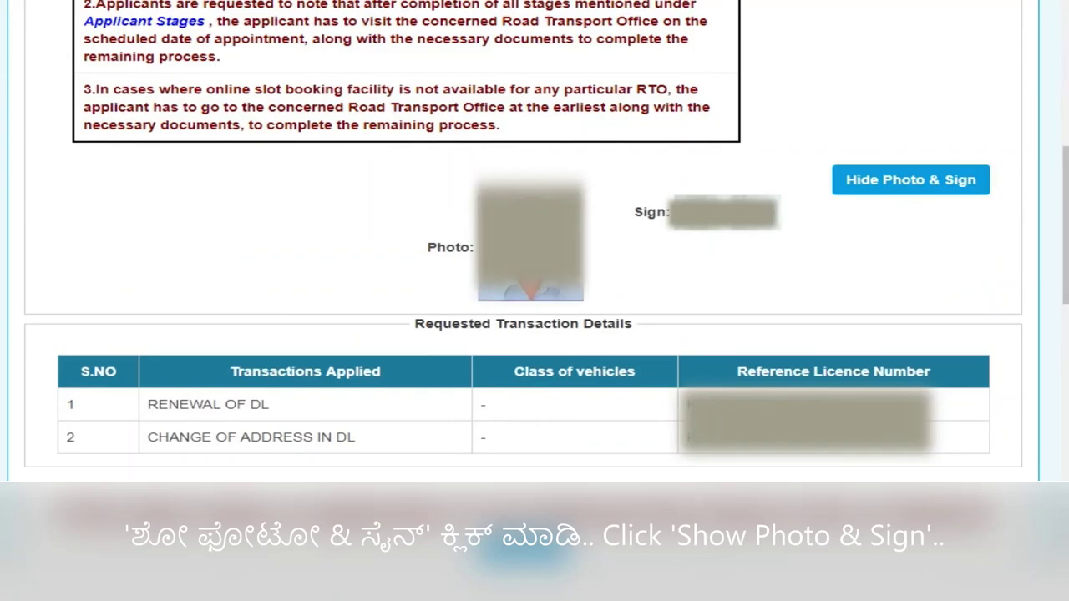
{"action": "scroll", "coordinate": [554, 454], "scroll_direction": "down", "scroll_amount": 5}
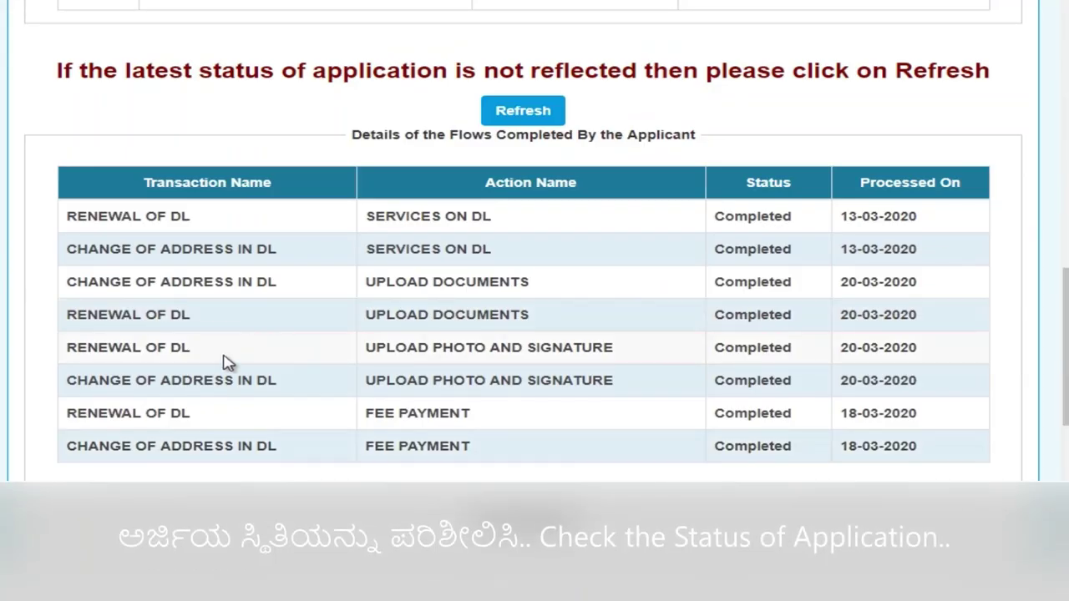
{"action": "scroll", "coordinate": [262, 362], "scroll_direction": "down", "scroll_amount": 5}
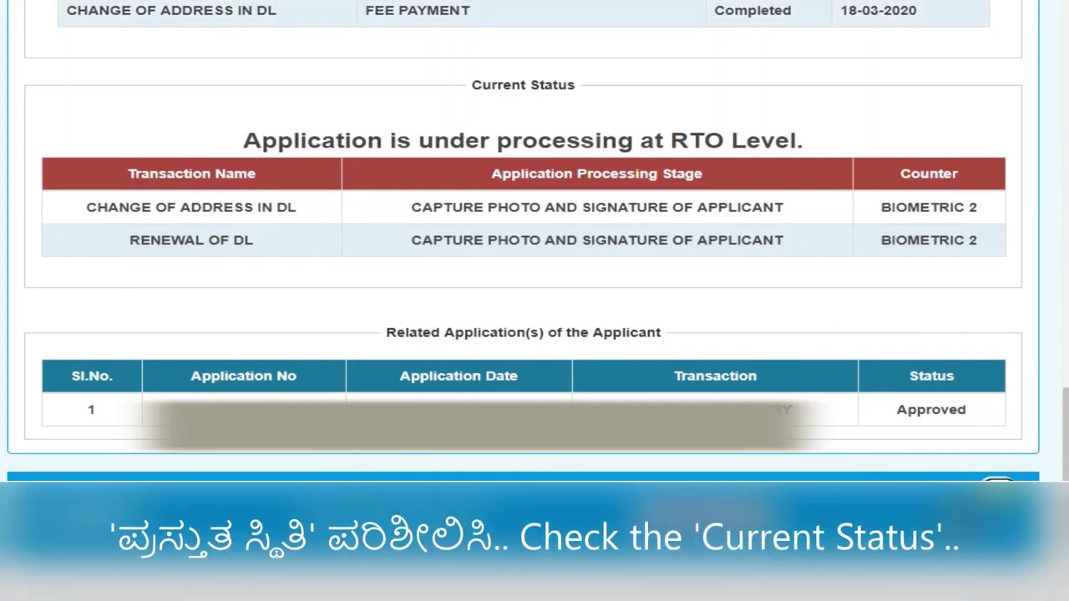